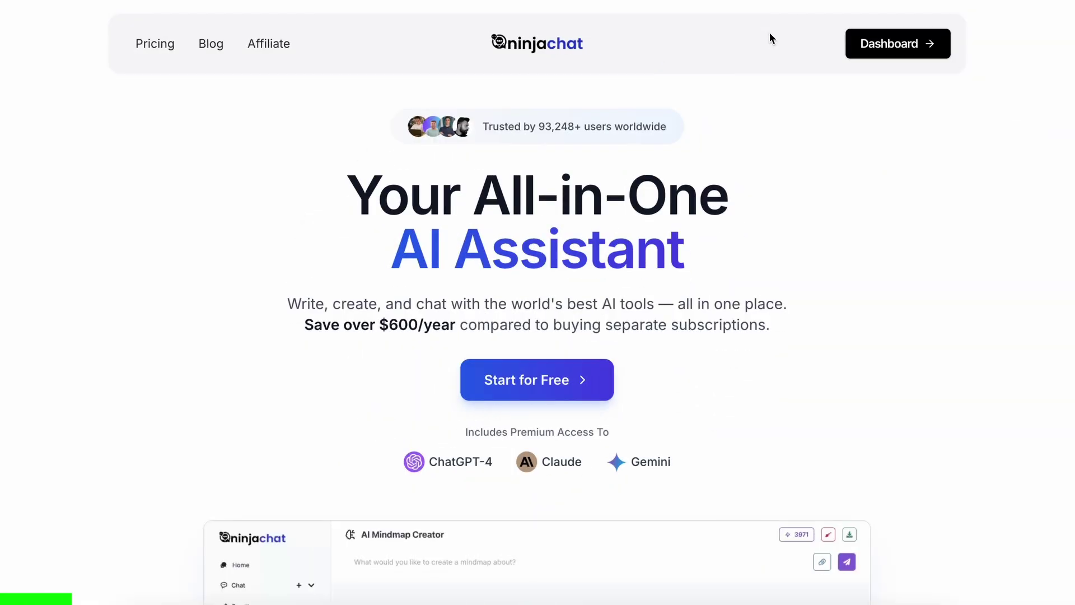
# Step: Scroll the NinjaChat workspace and browse the list of chat models
pyautogui.scroll(-3, 770, 33)
pyautogui.scroll(-10, 537, 303)
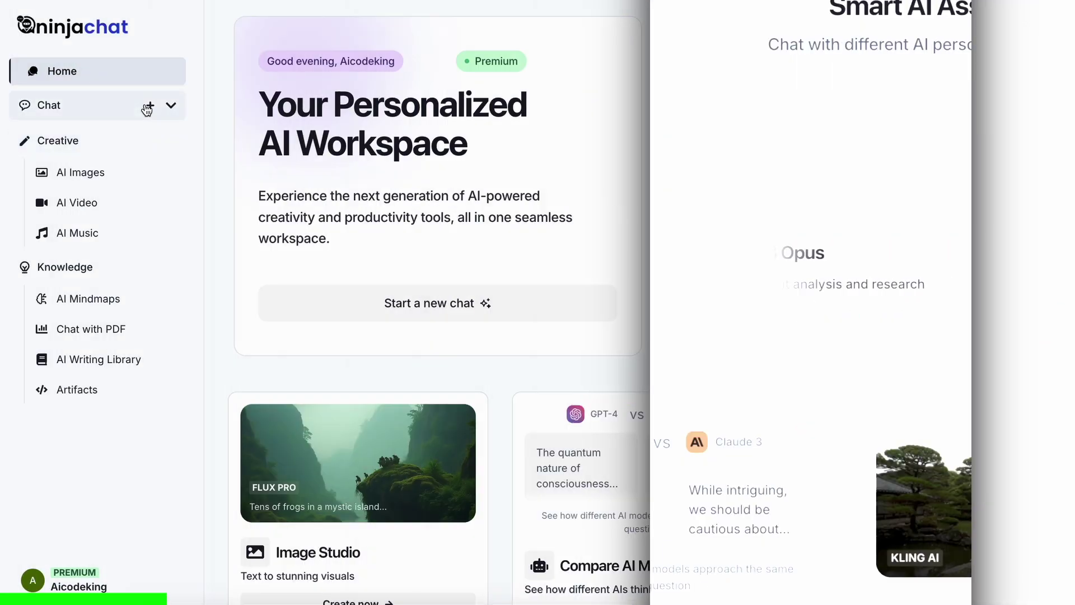
pyautogui.click(159, 107)
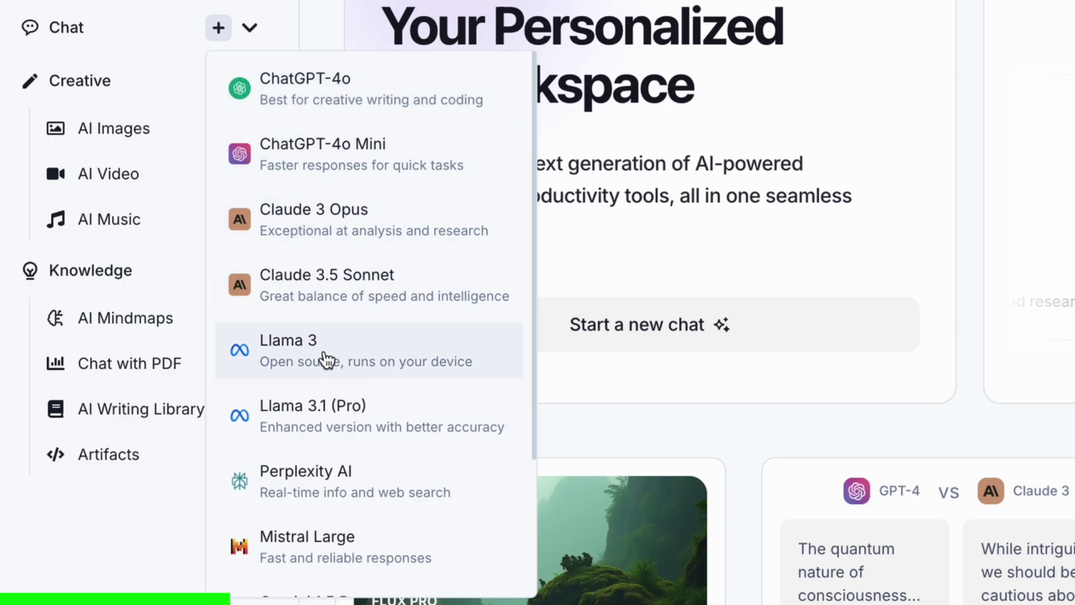
# Step: Pick Flux Dev in AI Images, then check the AI Video models, keeping Kling
pyautogui.click(135, 140)
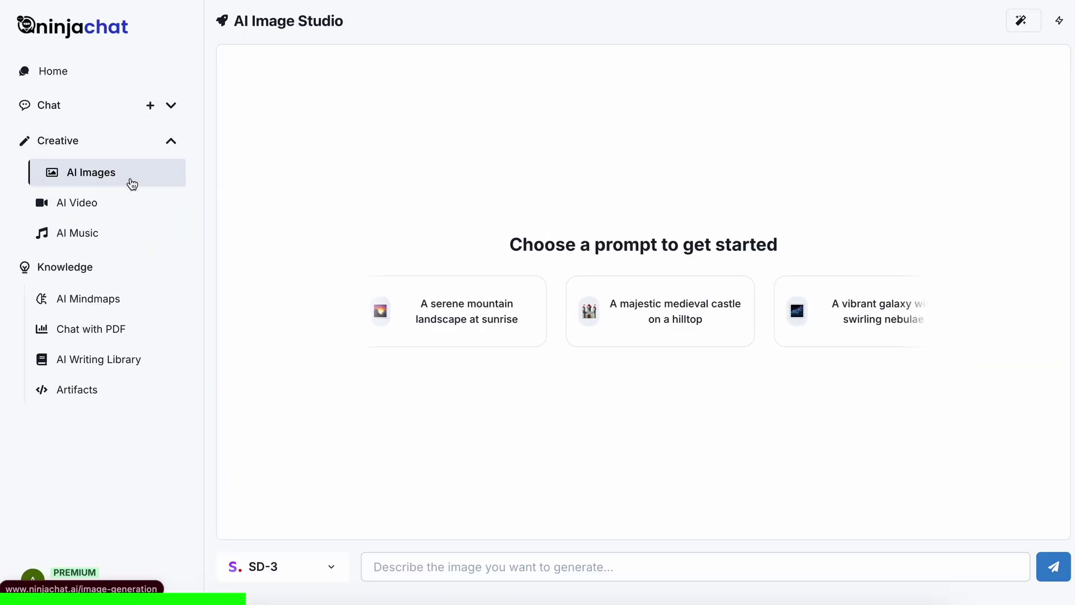
pyautogui.click(320, 567)
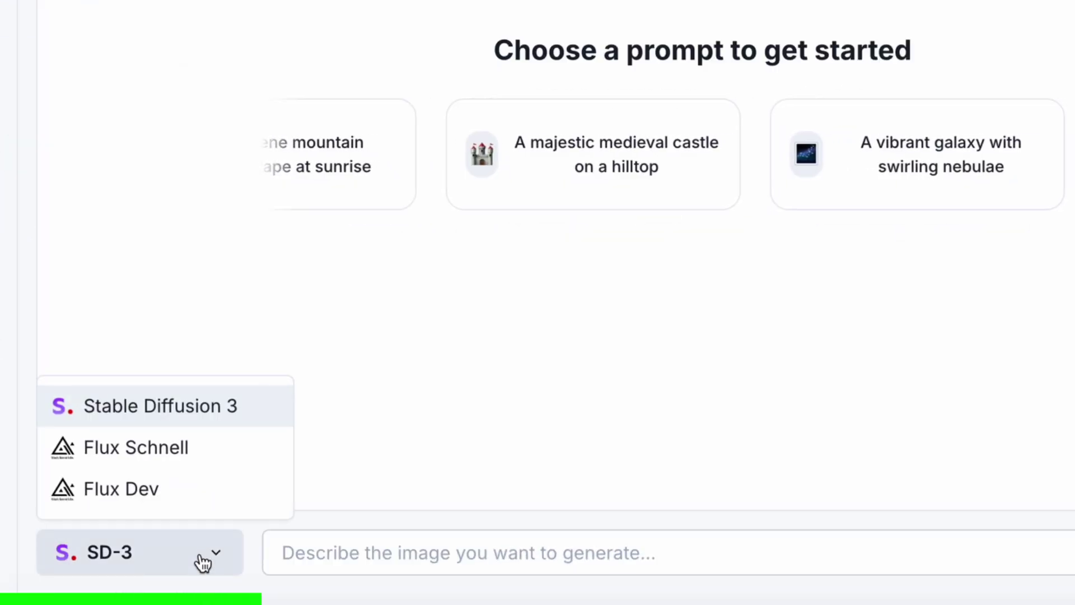
pyautogui.click(318, 534)
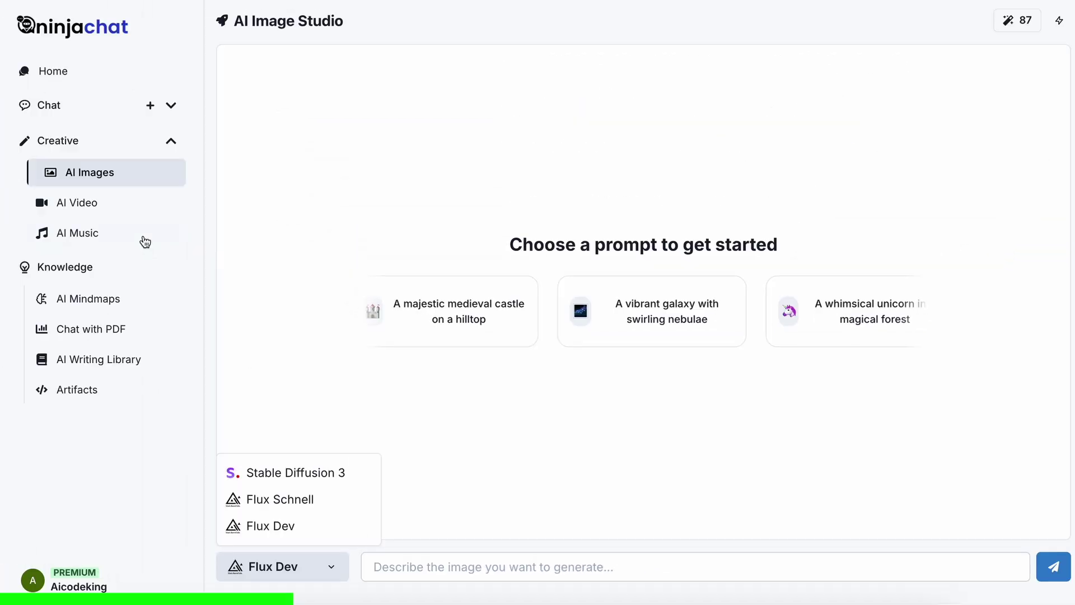
pyautogui.click(120, 208)
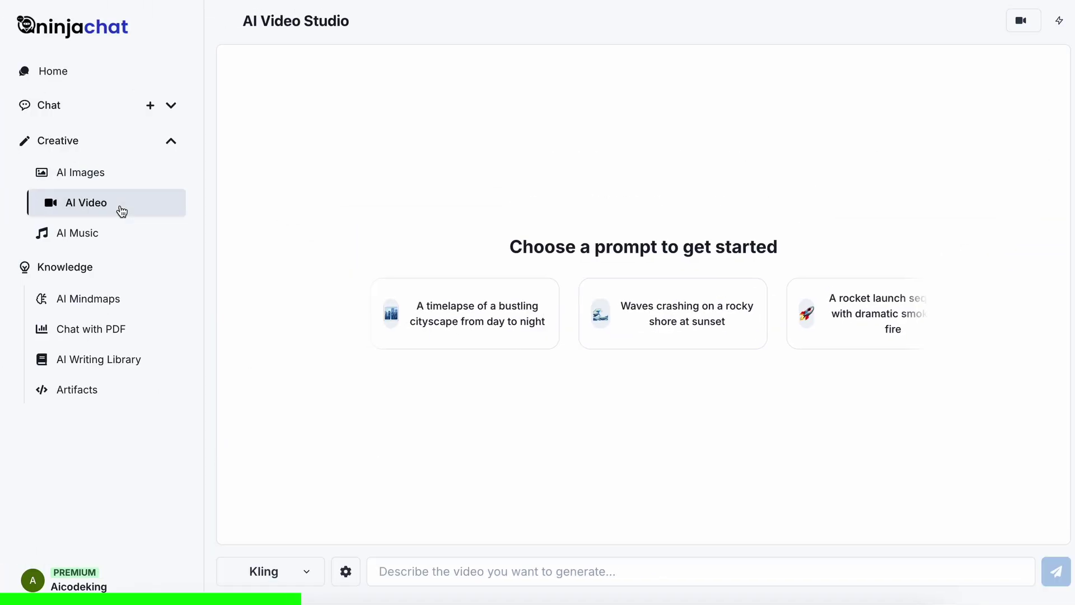
pyautogui.click(305, 573)
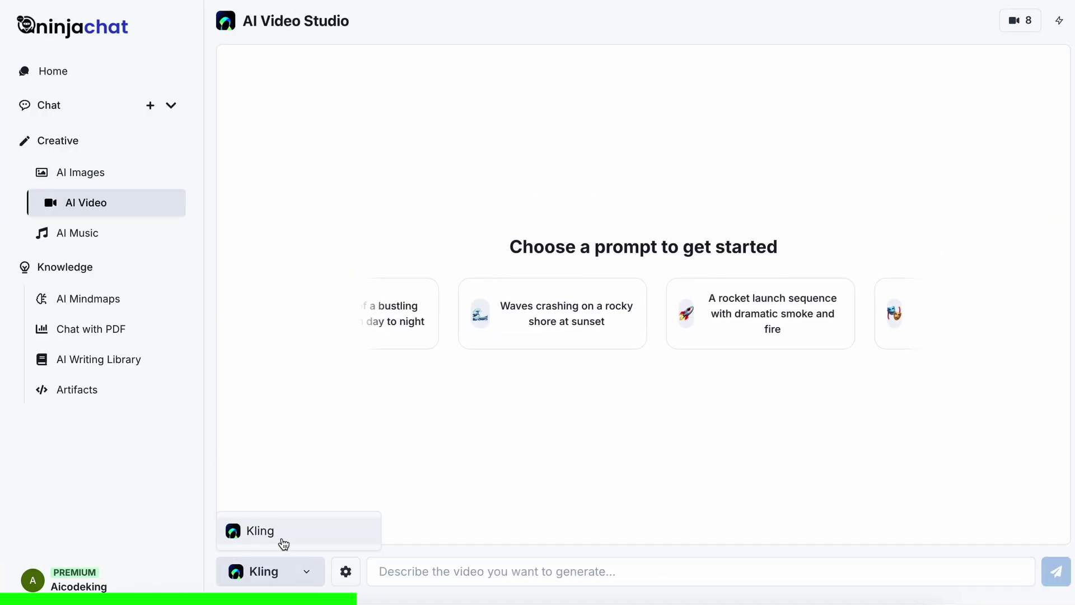
pyautogui.click(324, 465)
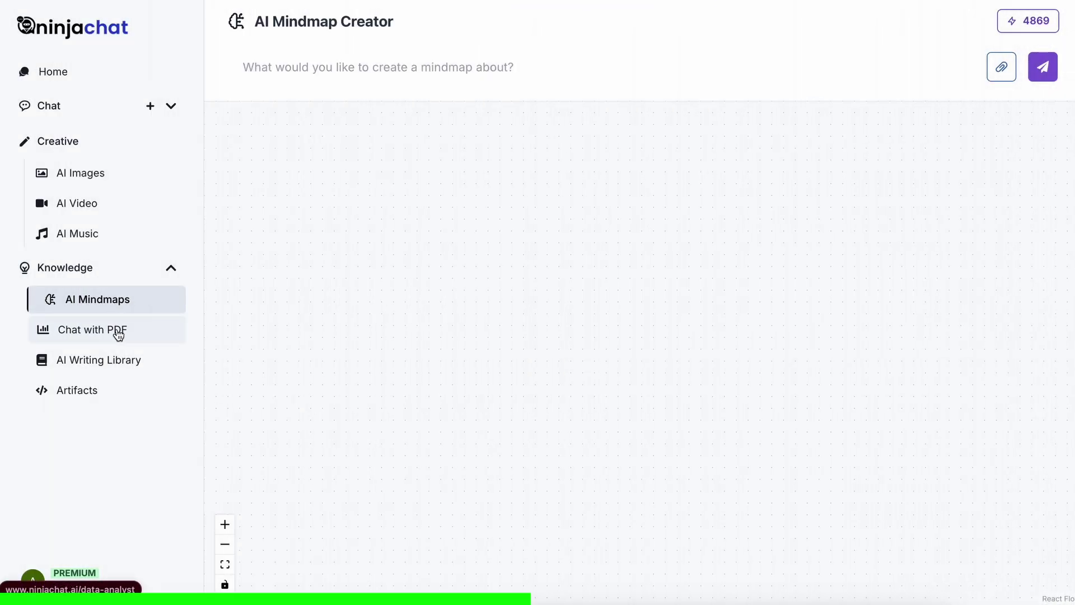
# Step: Visit Chat with PDF and the AI Writing Library, then preview the Artifacts landing page
pyautogui.click(118, 334)
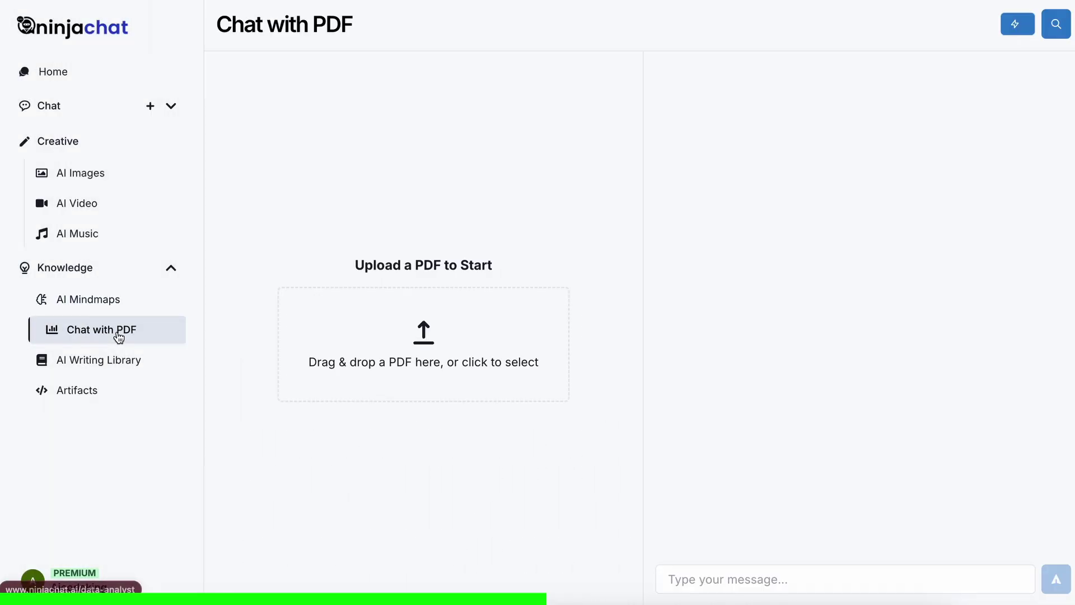
pyautogui.click(120, 361)
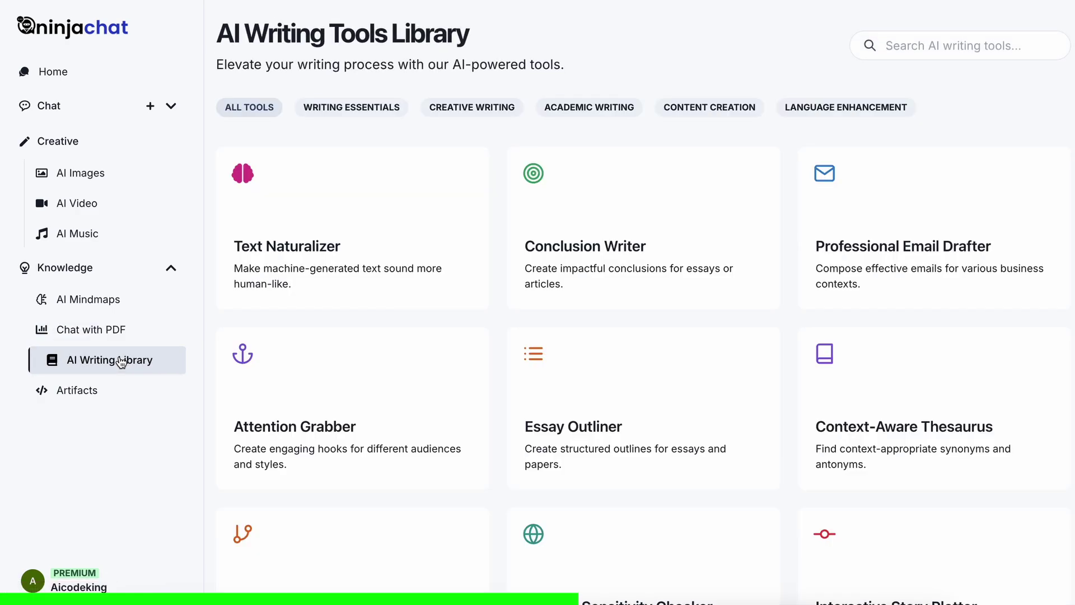
pyautogui.scroll(-10, 259, 355)
pyautogui.scroll(12, 261, 361)
pyautogui.click(132, 395)
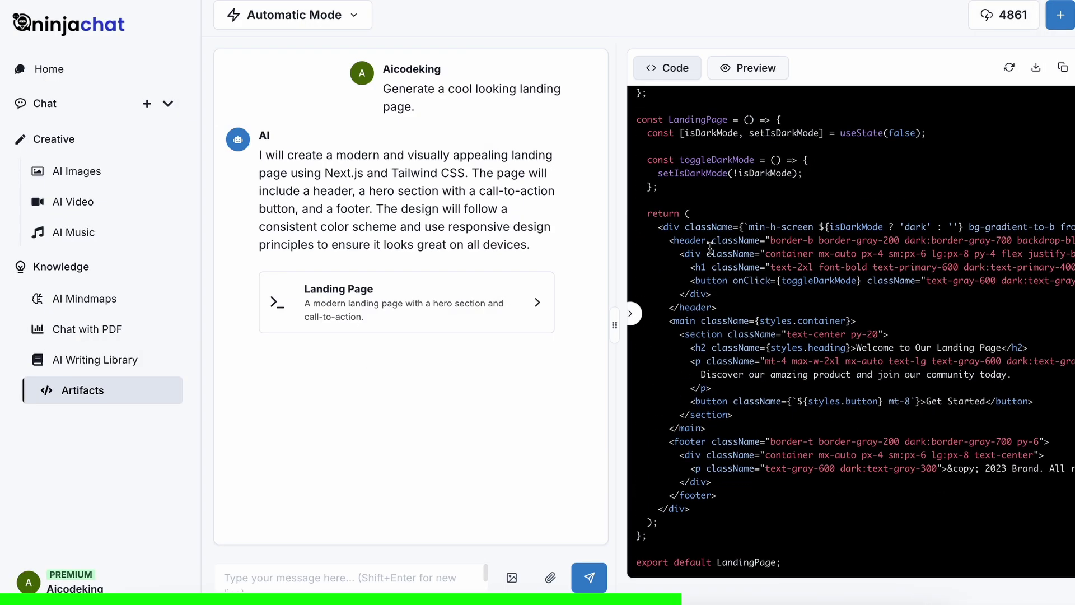
pyautogui.scroll(15, 711, 247)
pyautogui.click(739, 74)
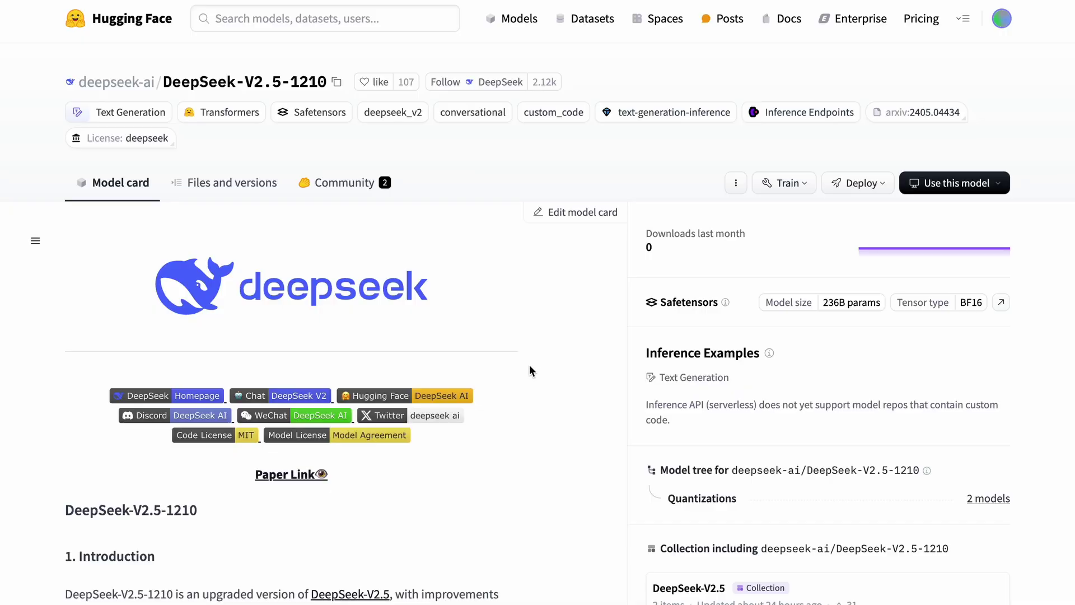
# Step: Scroll down the DeepSeek-V2.5-1210 model card, then back up to the top
pyautogui.scroll(-3, 529, 374)
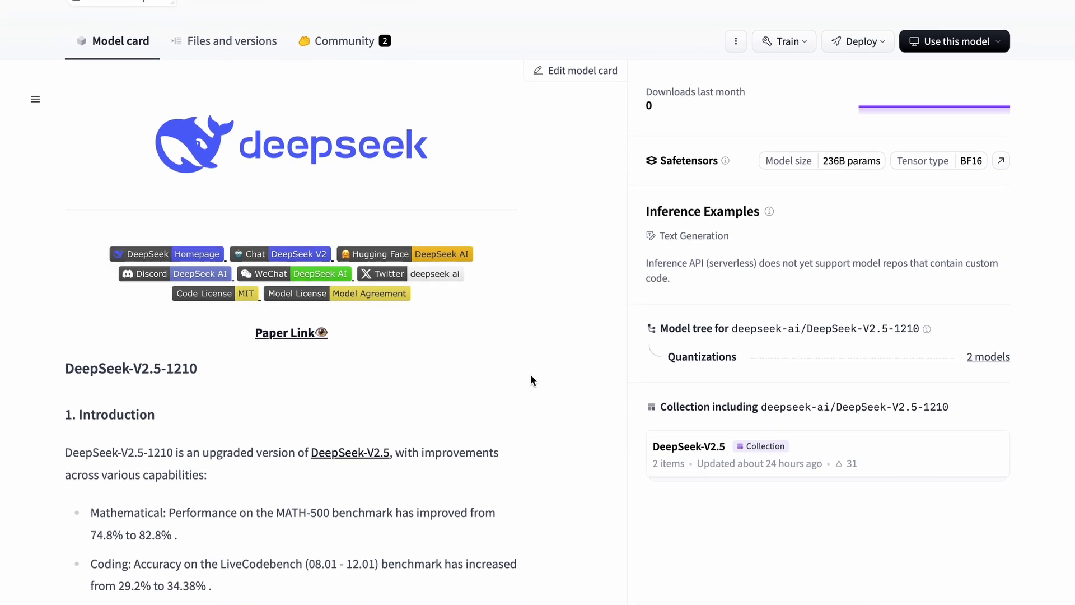
pyautogui.scroll(-3, 530, 374)
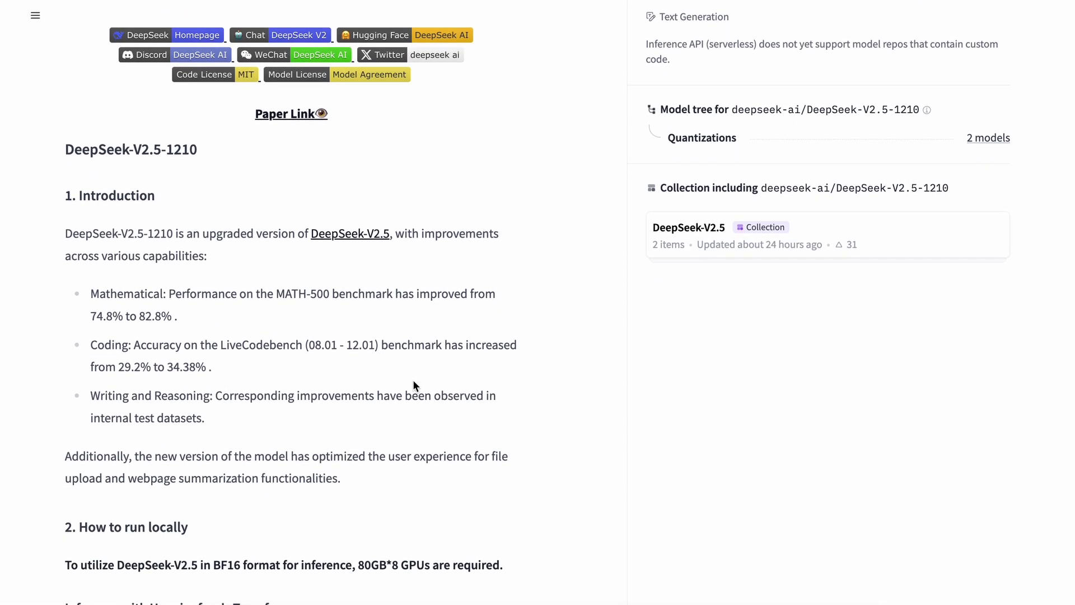
pyautogui.scroll(-15, 413, 367)
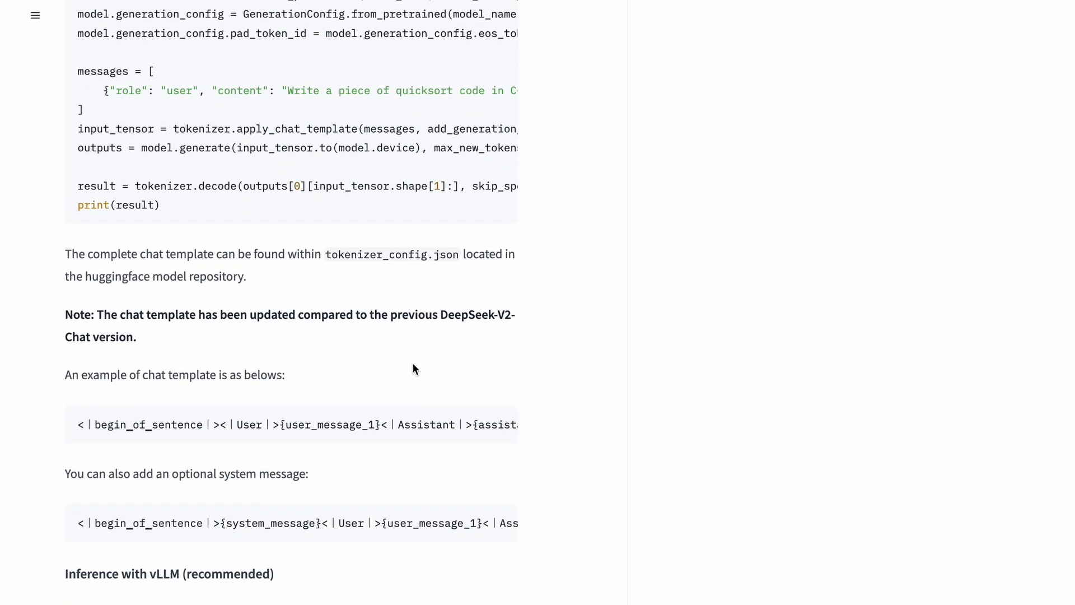
pyautogui.scroll(-20, 415, 367)
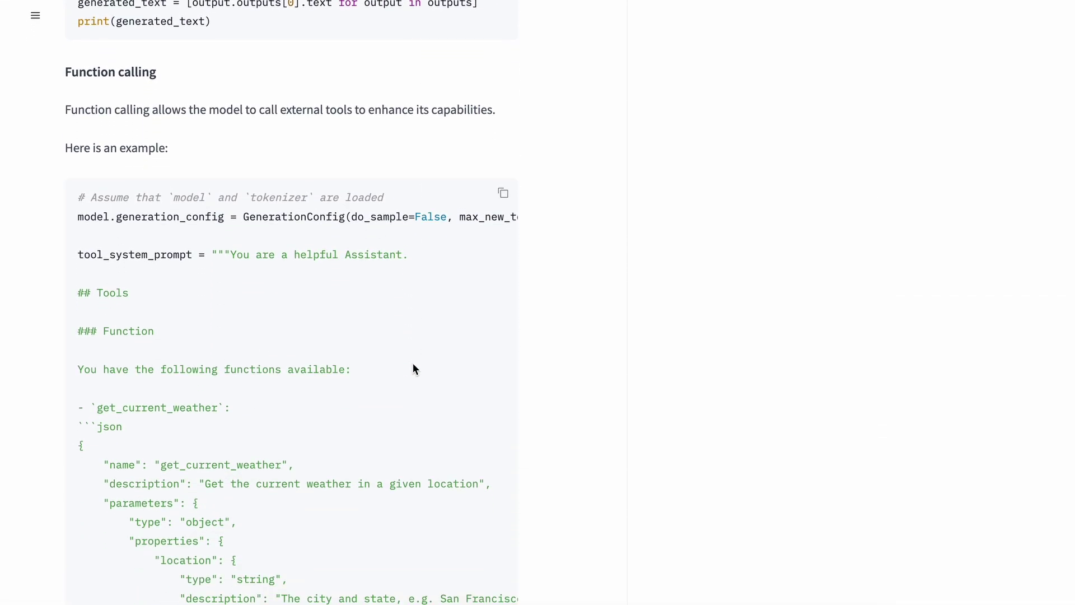
pyautogui.scroll(-20, 412, 364)
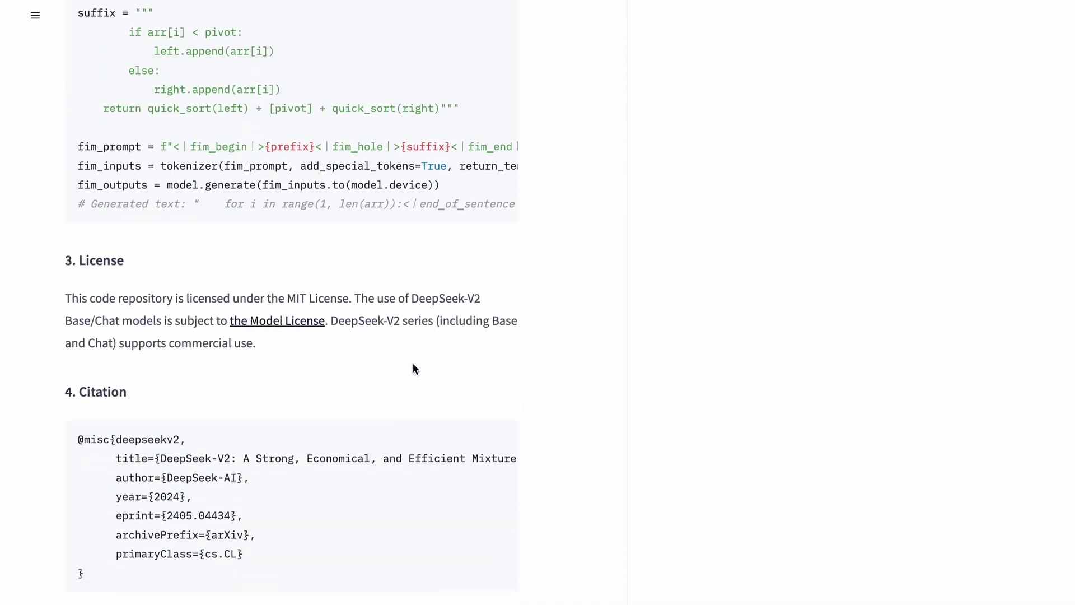
pyautogui.scroll(5, 412, 363)
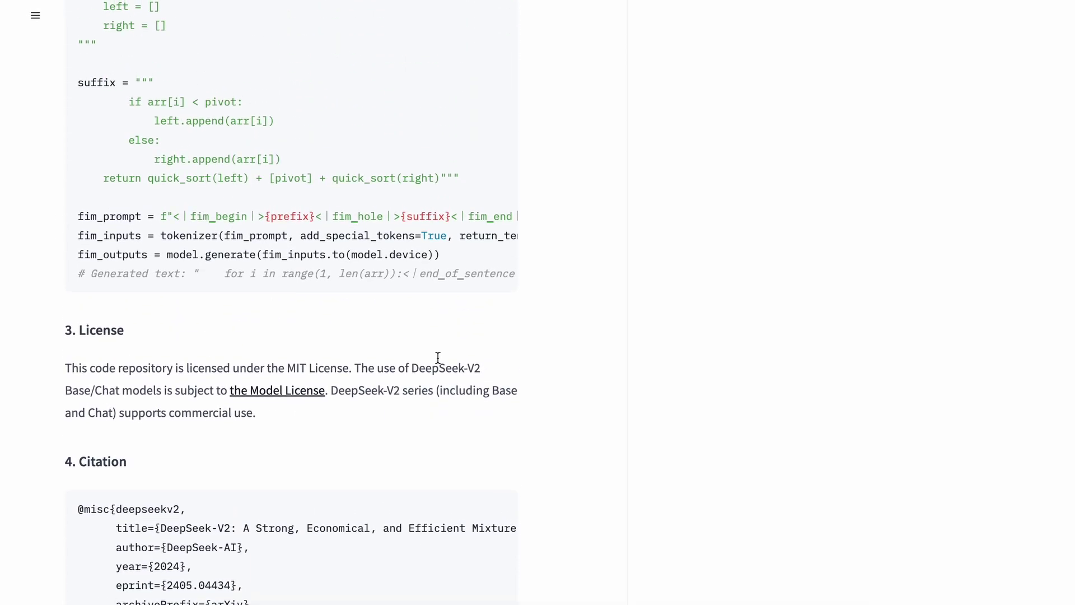
pyautogui.scroll(20, 592, 382)
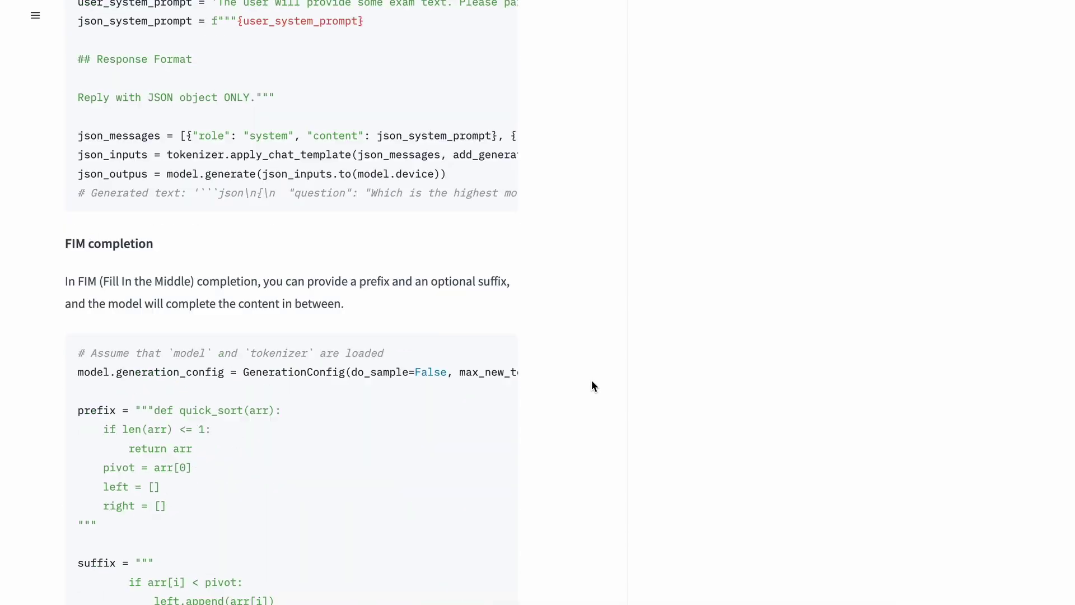
pyautogui.scroll(20, 593, 382)
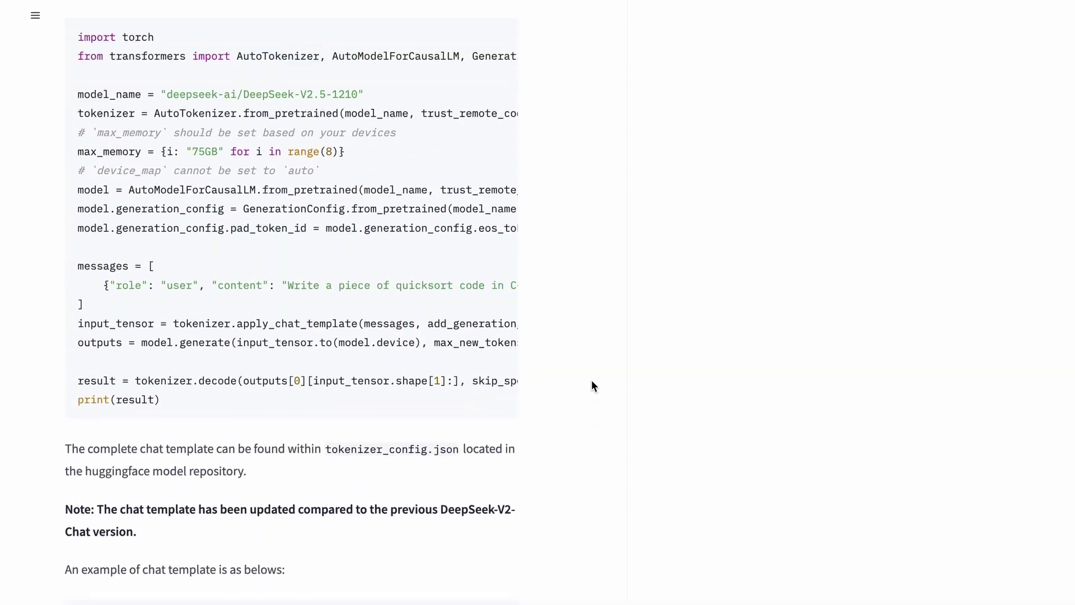
pyautogui.scroll(5, 471, 436)
pyautogui.scroll(1, 483, 421)
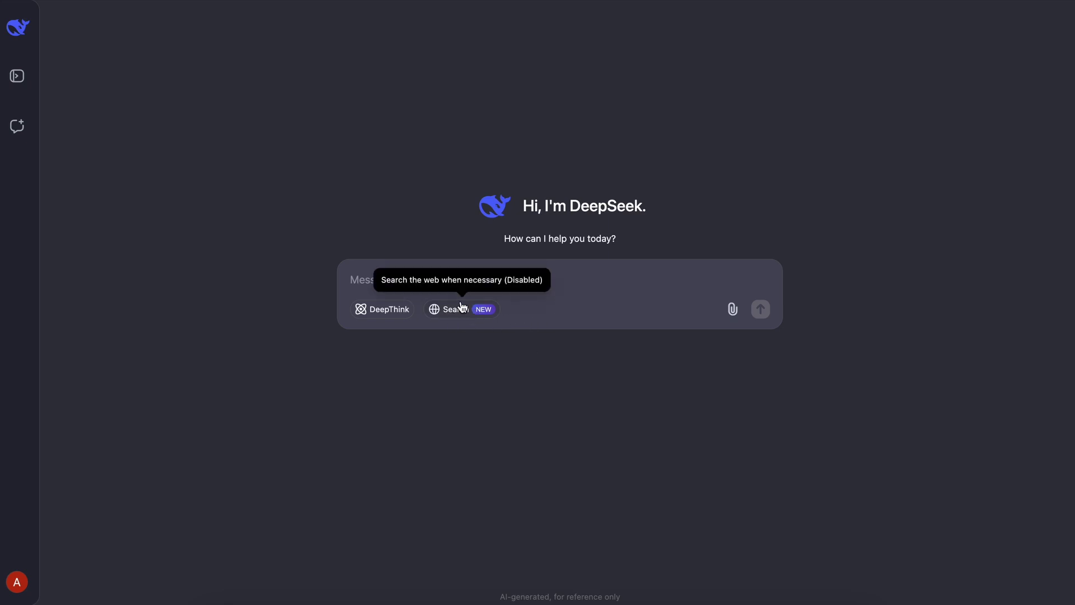
# Step: Turn on web search and ask DeepSeek 'Tell me about llama 3.3'
pyautogui.click(448, 317)
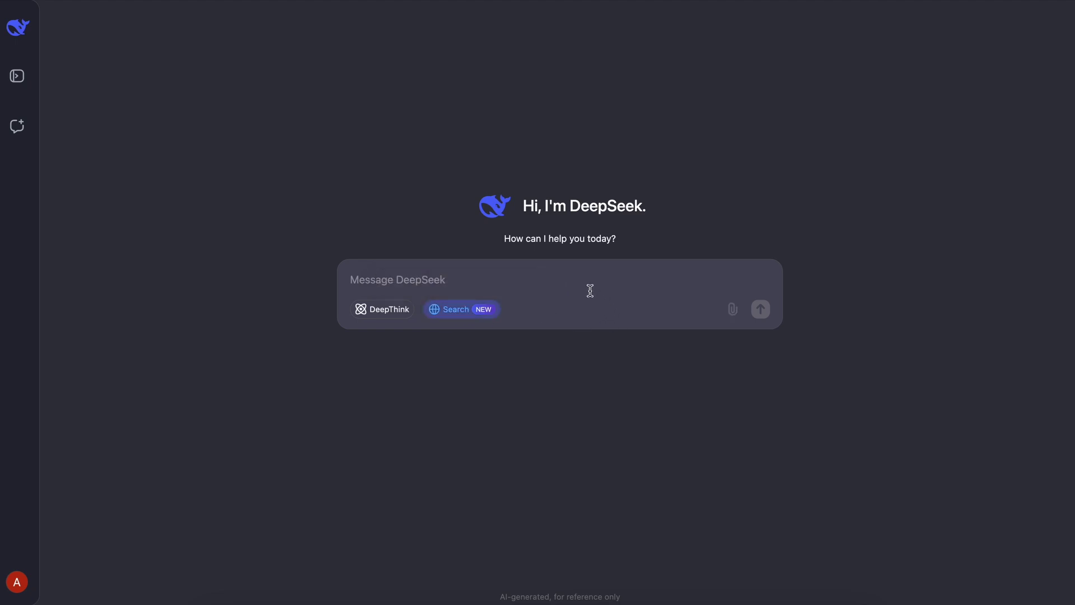
pyautogui.write('Tell me about llama 3.3')
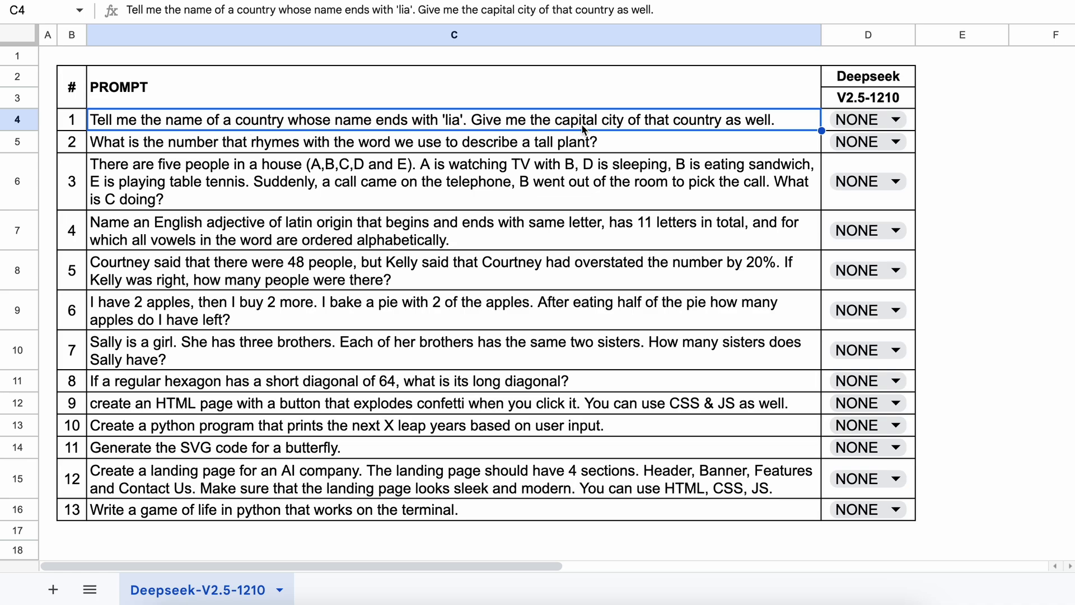
# Step: Copy prompt 1 from C4 and send it to DeepSeek chat
pyautogui.hotkey('ctrl', 'c')
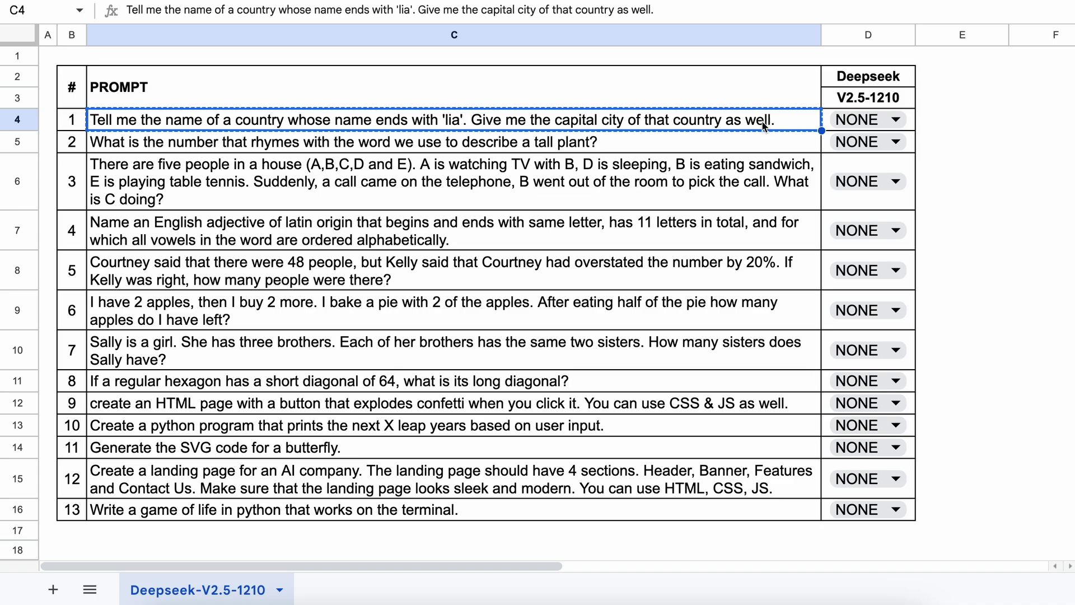
pyautogui.press('super+Tab')
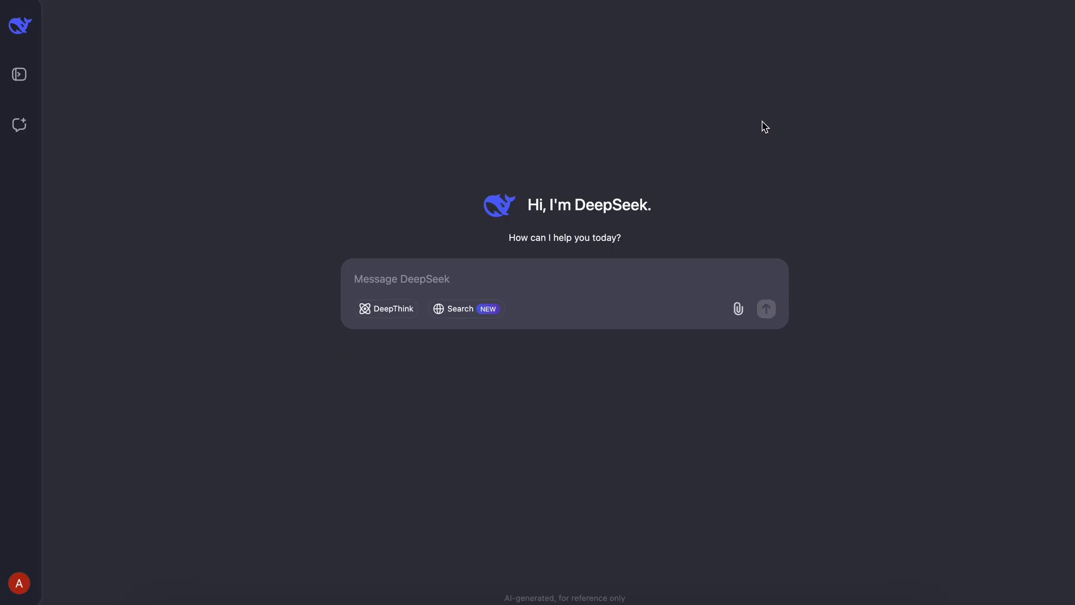
pyautogui.click(473, 283)
pyautogui.press('super+v')
pyautogui.press('Return')
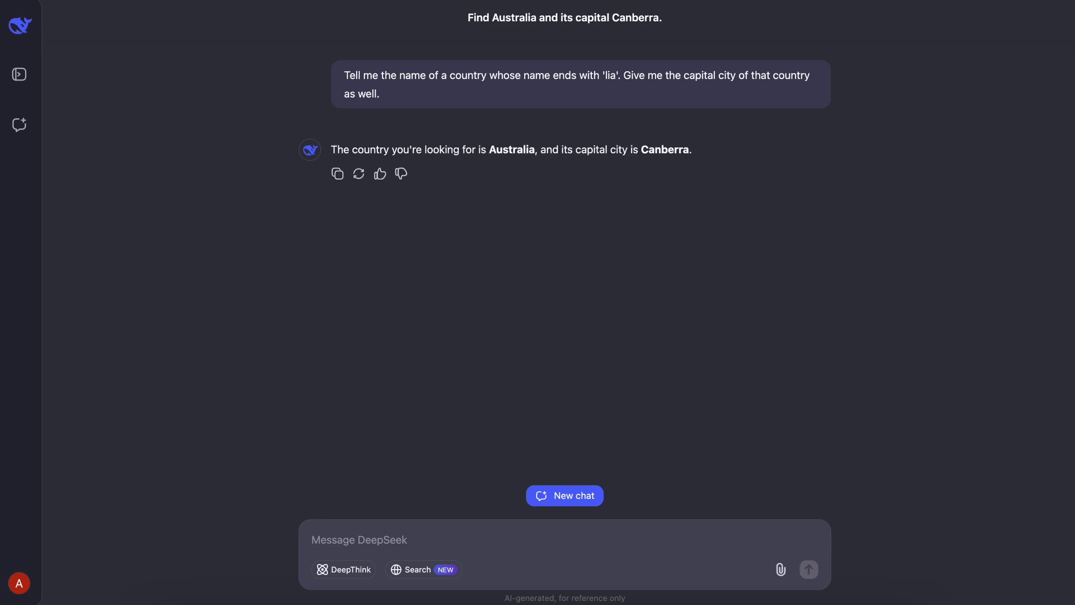
# Step: Confirm the Australia answer, mark D4 as PASS, and select prompt 2 in C5
pyautogui.doubleClick(506, 149)
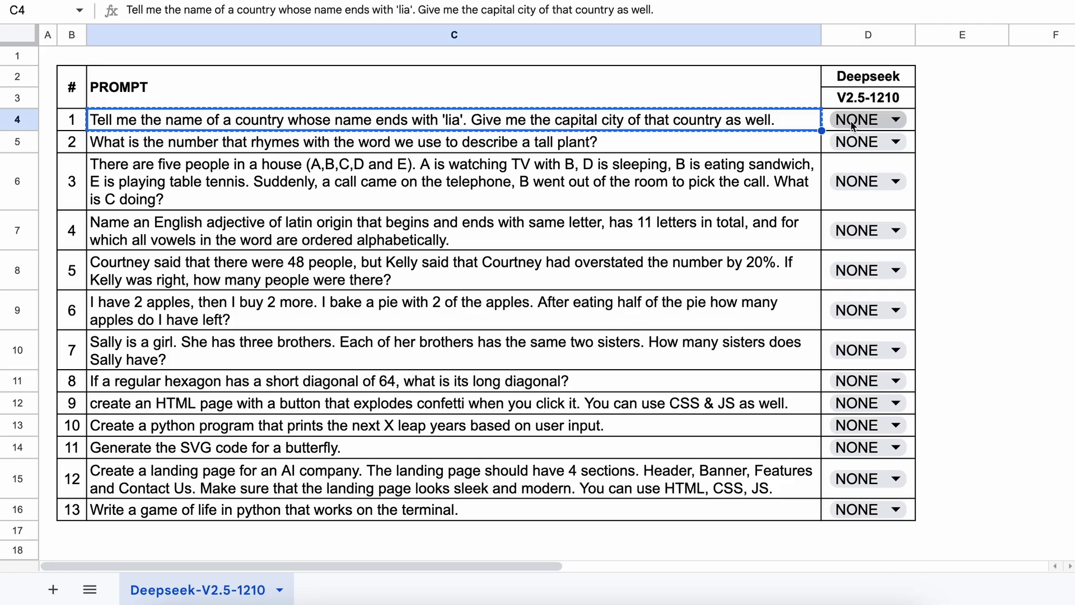
pyautogui.click(852, 120)
pyautogui.click(850, 150)
pyautogui.click(98, 143)
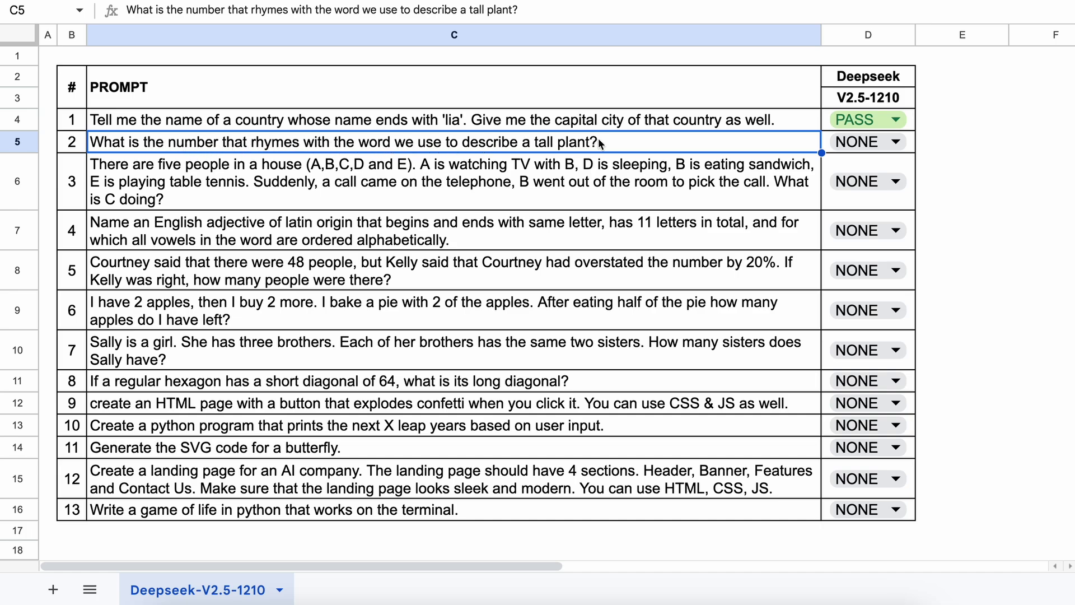
# Step: Send the tall-plant prompt from C5 to DeepSeek, mark D5 FAIL, then select C6
pyautogui.hotkey('ctrl', 'c')
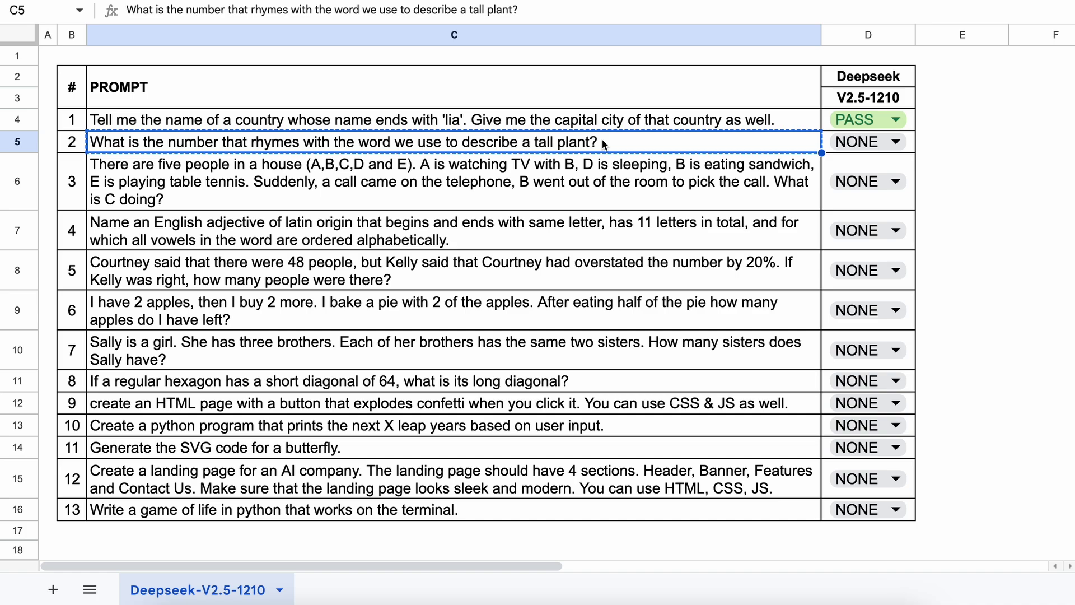
pyautogui.press('super+Tab')
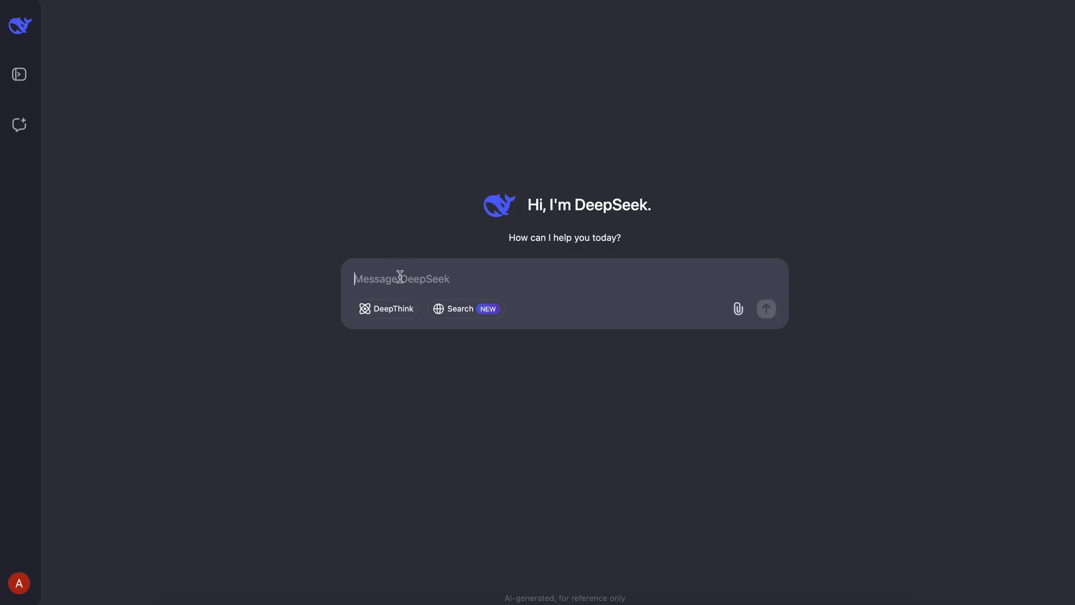
pyautogui.hotkey('ctrl', 'v')
pyautogui.press('Return')
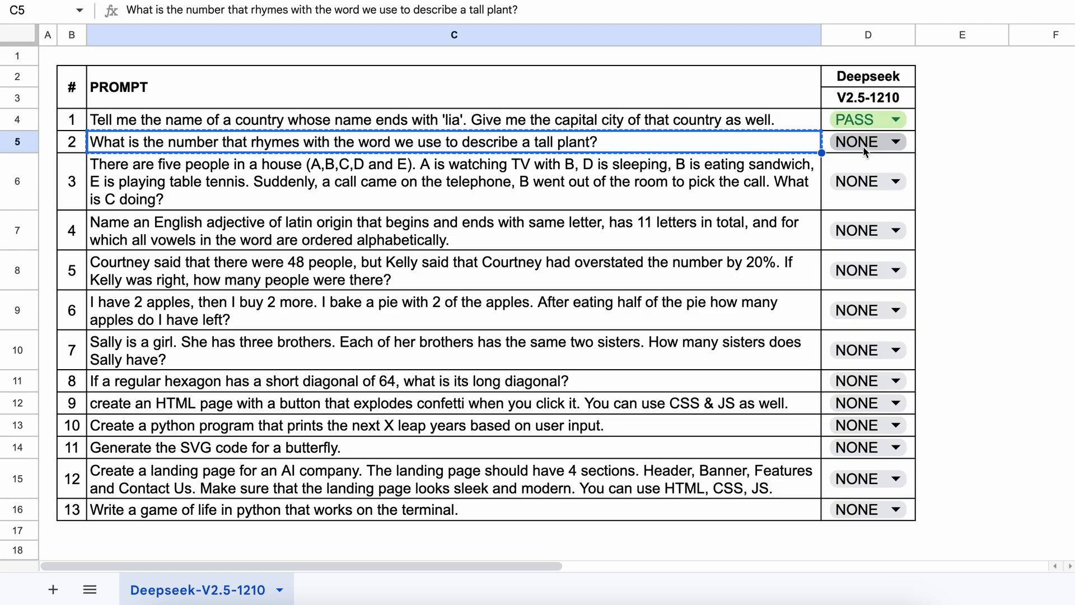
pyautogui.click(862, 143)
pyautogui.click(868, 198)
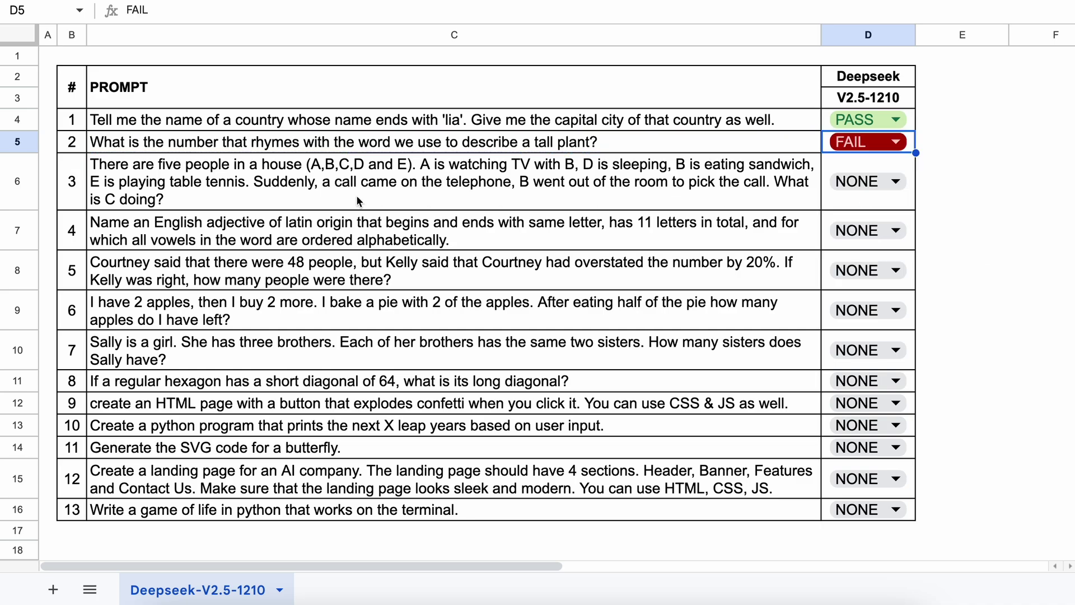
pyautogui.click(103, 177)
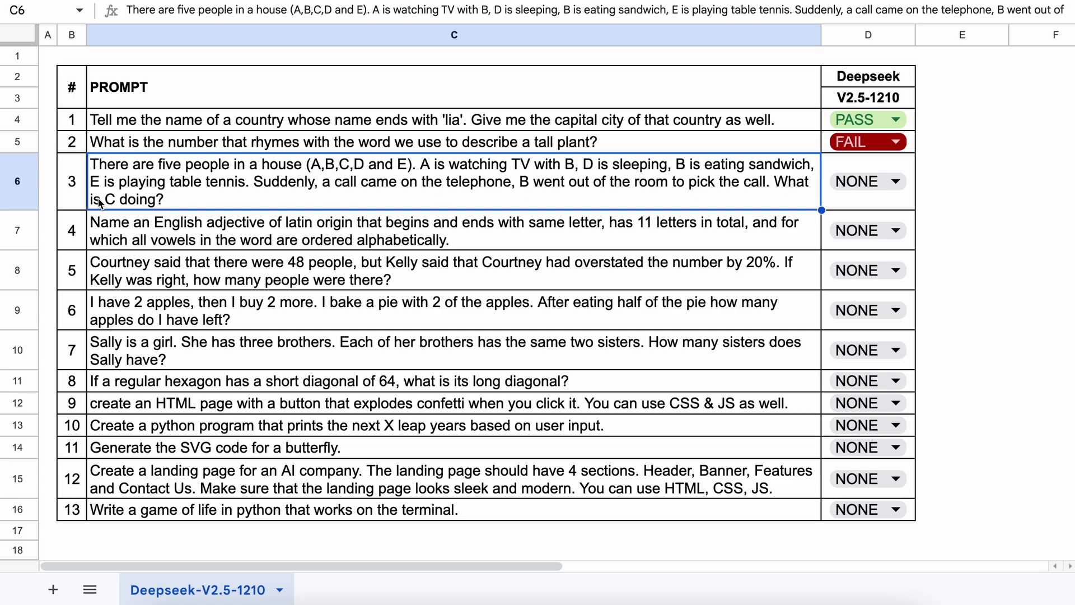
# Step: Copy the five-people prompt from C6 and send it to a fresh DeepSeek chat
pyautogui.hotkey('ctrl', 'c')
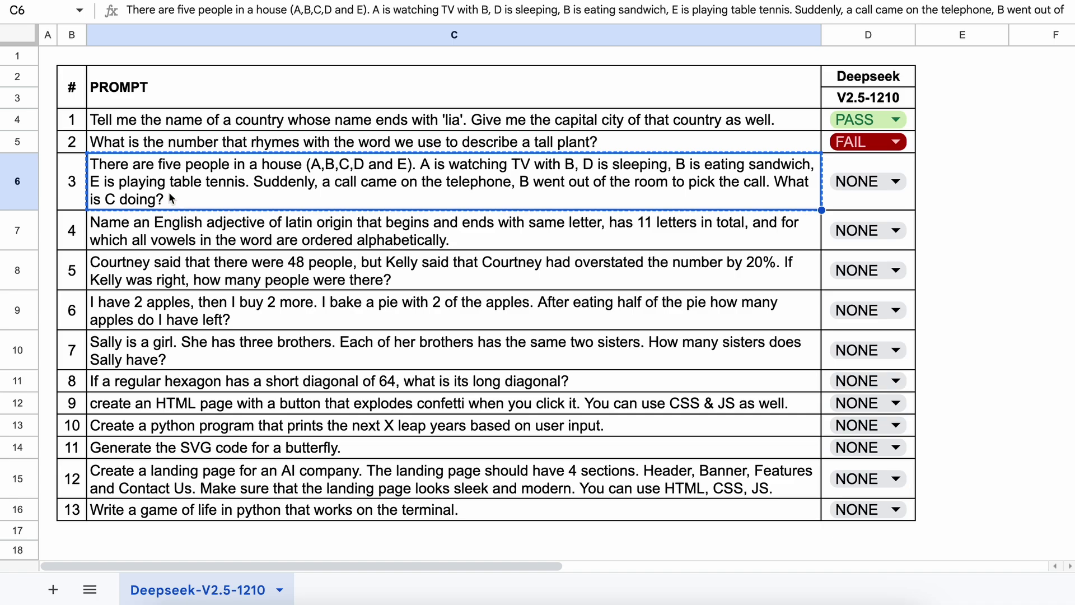
pyautogui.hotkey('ctrl', 'Tab')
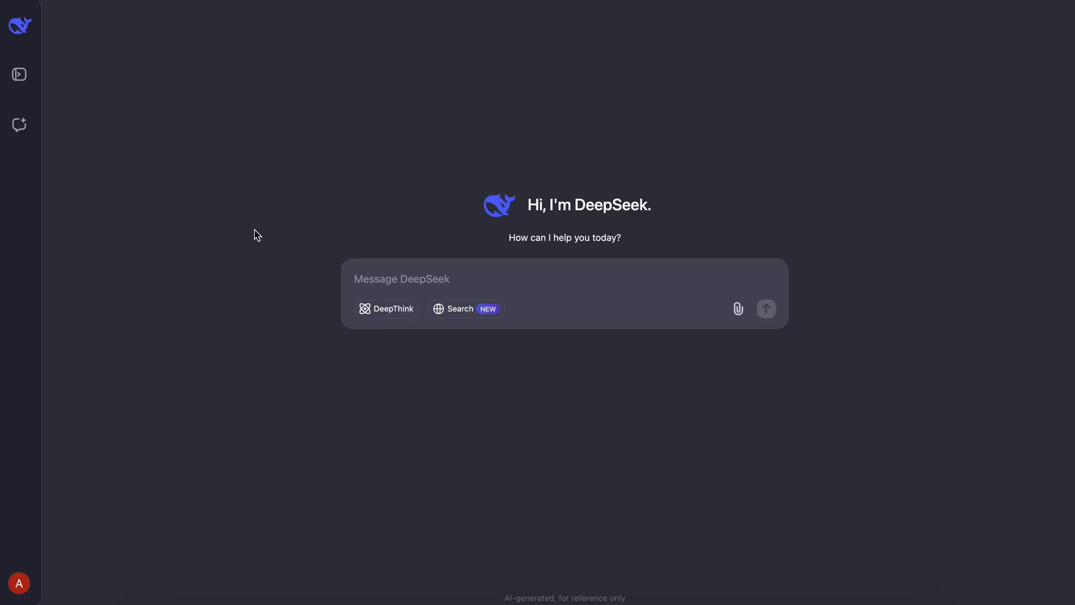
pyautogui.hotkey('ctrl', 'v')
pyautogui.press('Return')
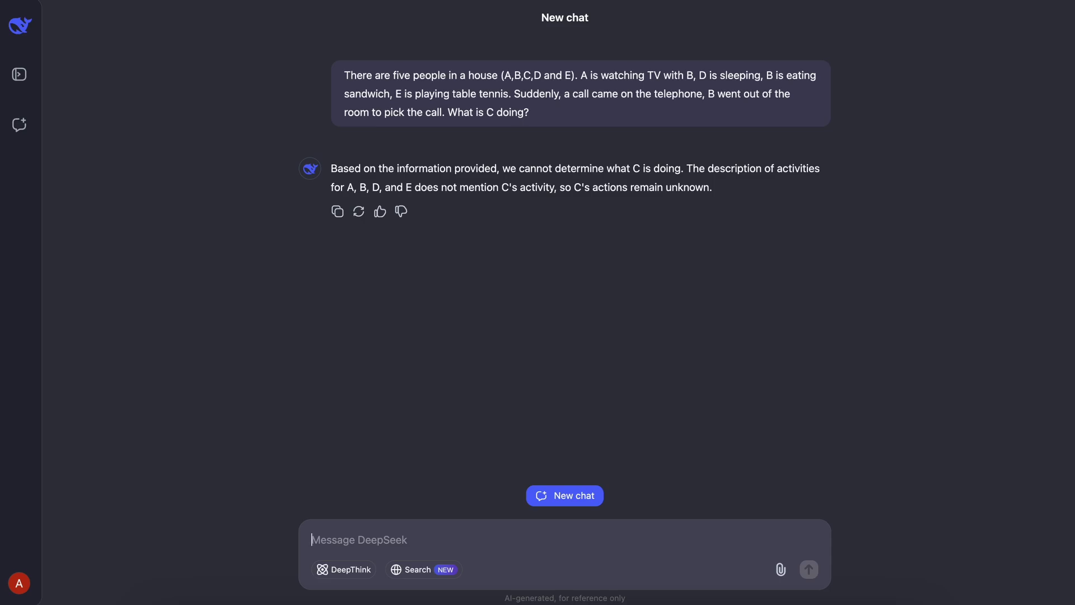
# Step: Mark D6 as PASS in the sheet and select prompt 4 in C7
pyautogui.hotkey('ctrl', 'shift', 'Tab')
pyautogui.click(858, 189)
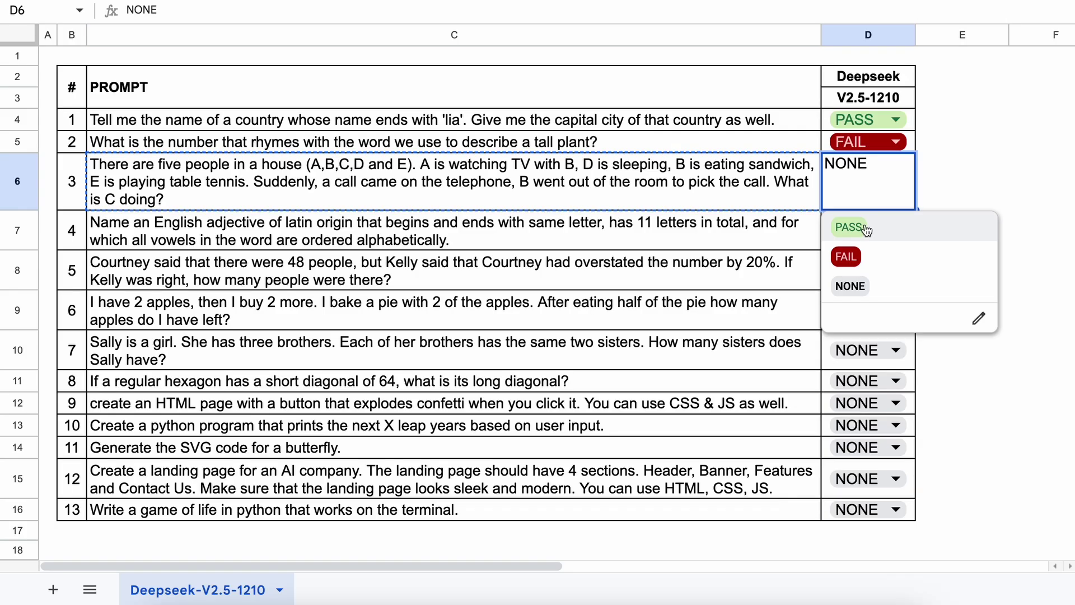
pyautogui.click(873, 228)
pyautogui.click(110, 235)
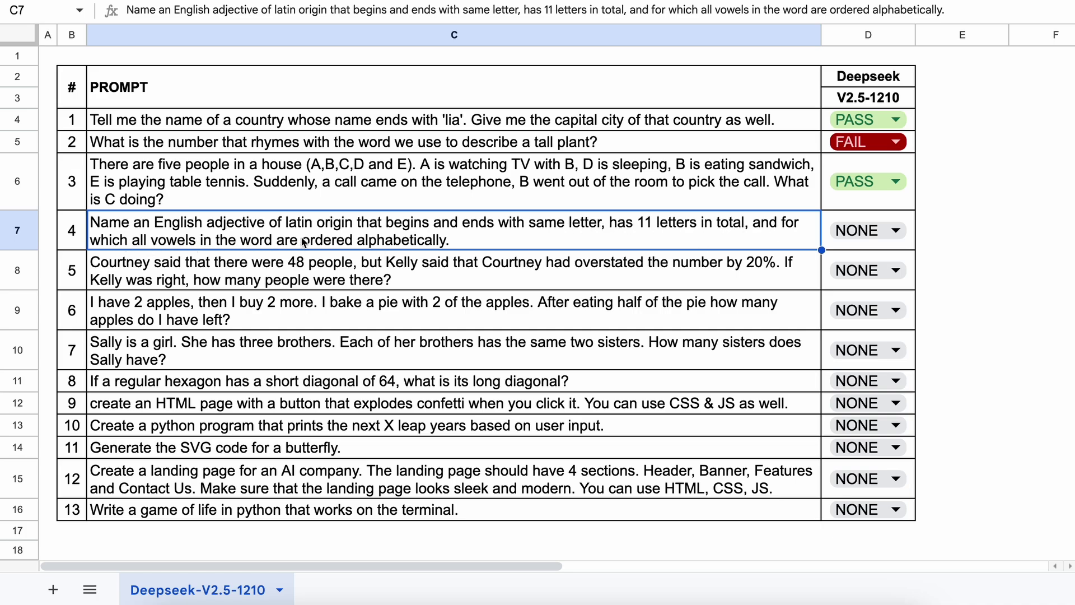
# Step: Copy the Latin-adjective prompt from C7 and send it to DeepSeek
pyautogui.hotkey('ctrl', 'c')
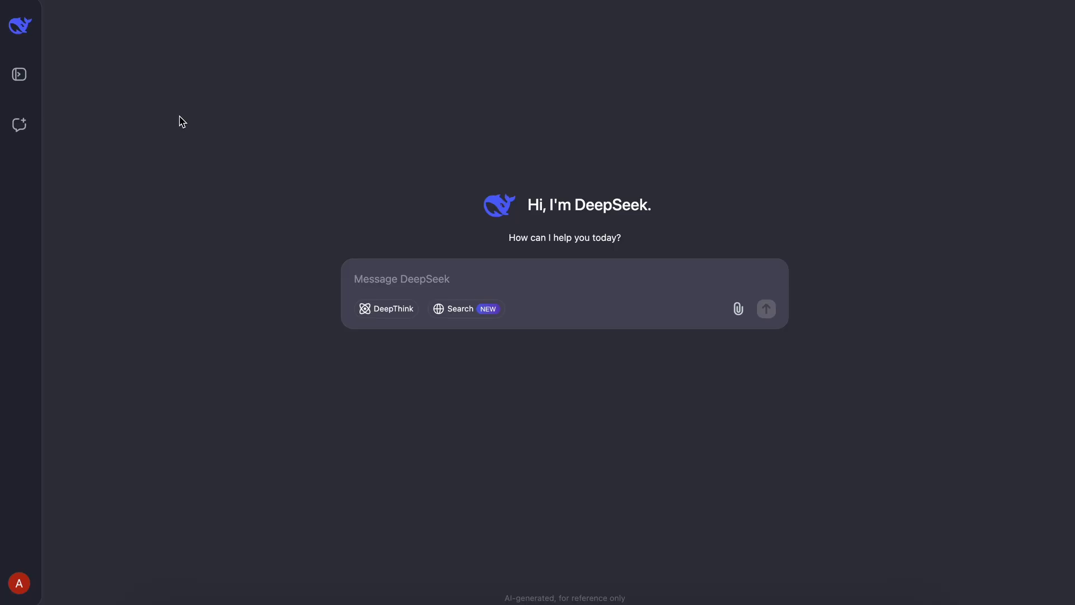
pyautogui.click(336, 236)
pyautogui.hotkey('ctrl', 'v')
pyautogui.press('Return')
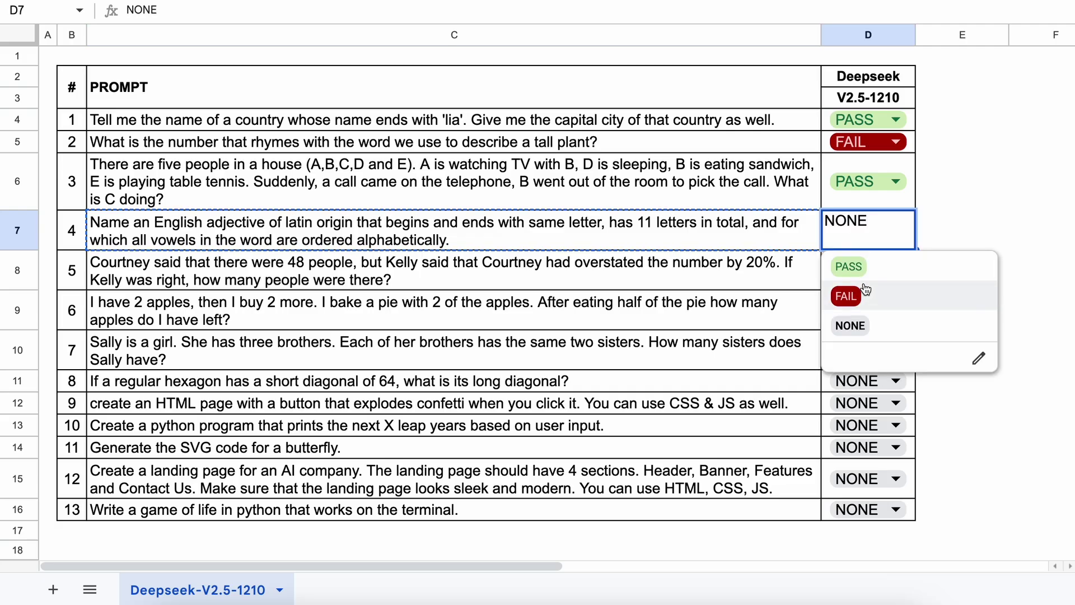
# Step: Mark prompt 4 FAIL, then copy prompt 5 from C8 and mark it PASS
pyautogui.click(867, 293)
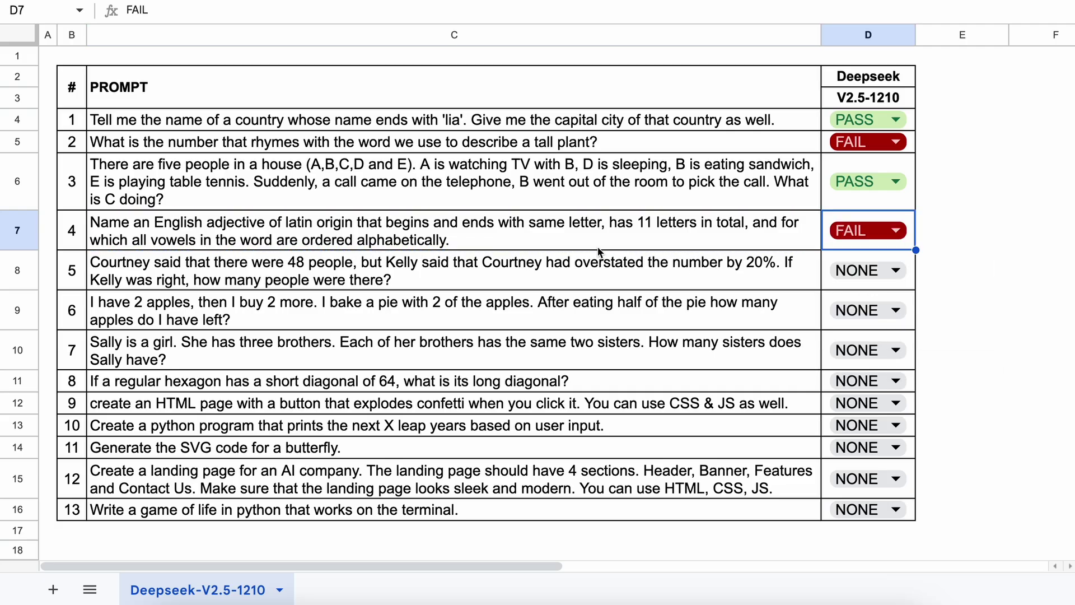
pyautogui.click(116, 273)
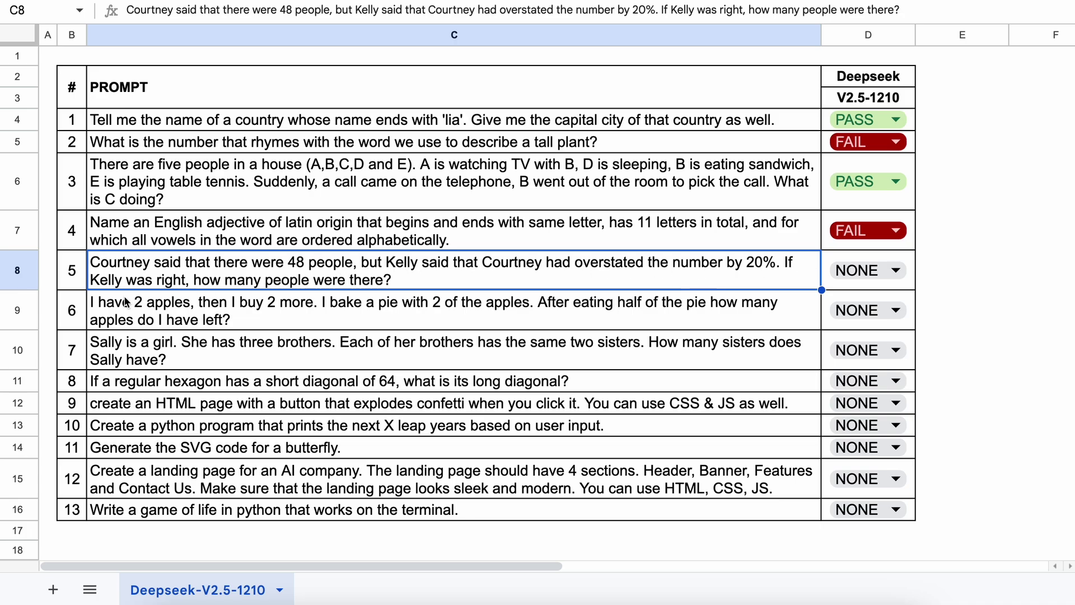
pyautogui.hotkey('ctrl', 'c')
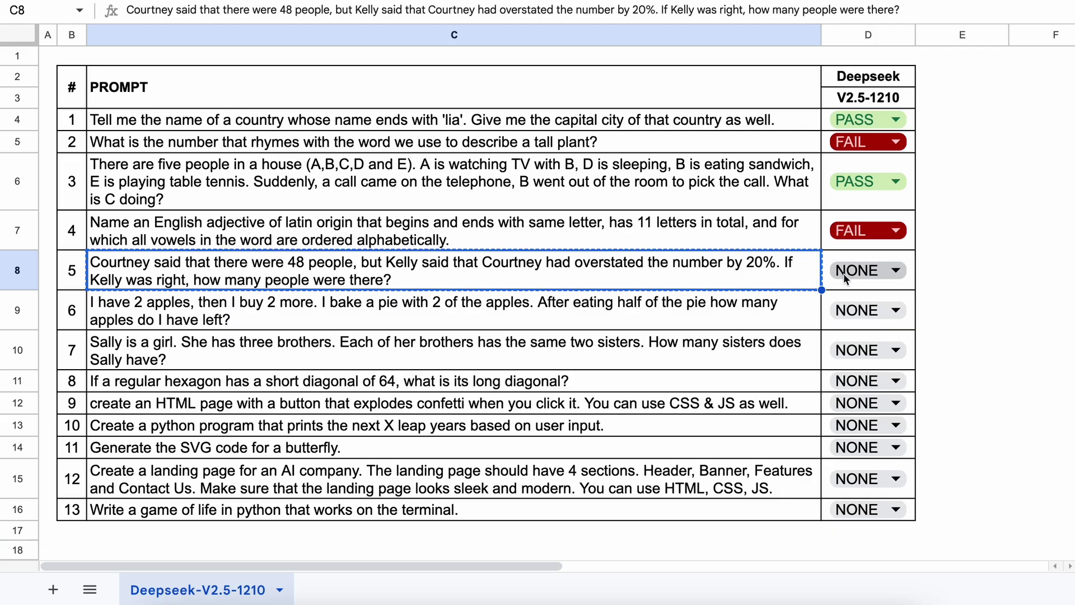
pyautogui.click(847, 271)
pyautogui.click(856, 305)
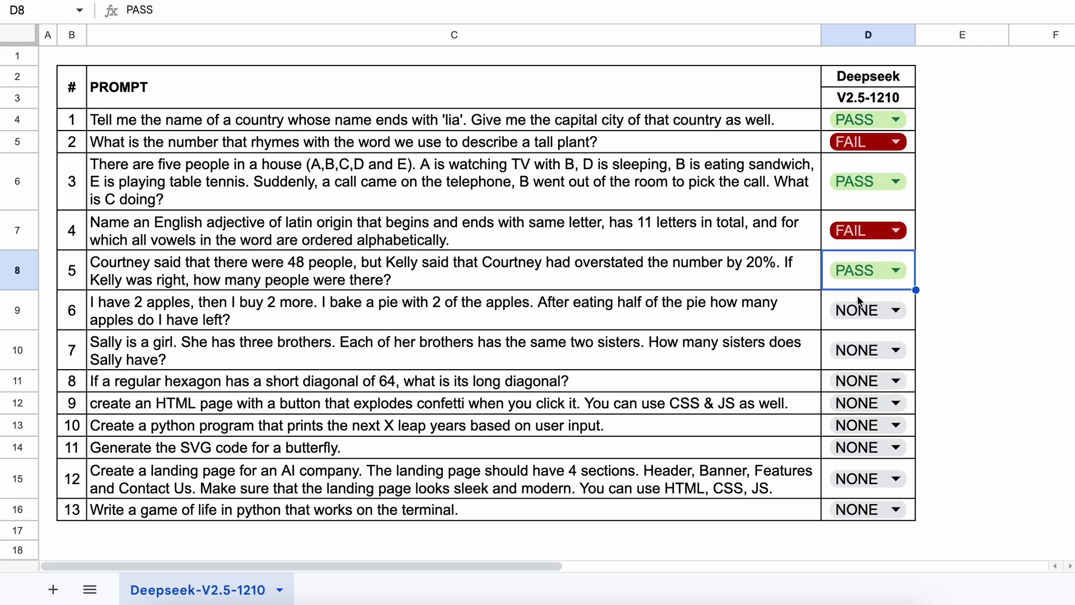
# Step: Copy the apples question from C9, check DeepSeek's 2-apples answer, and mark D9 PASS
pyautogui.click(102, 308)
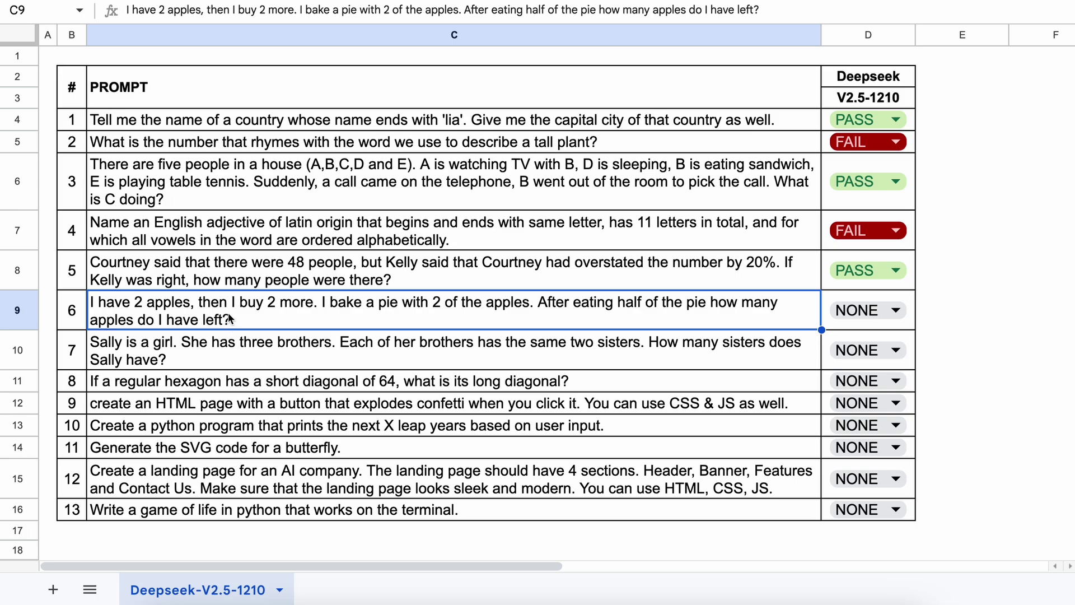
pyautogui.hotkey('ctrl', 'c')
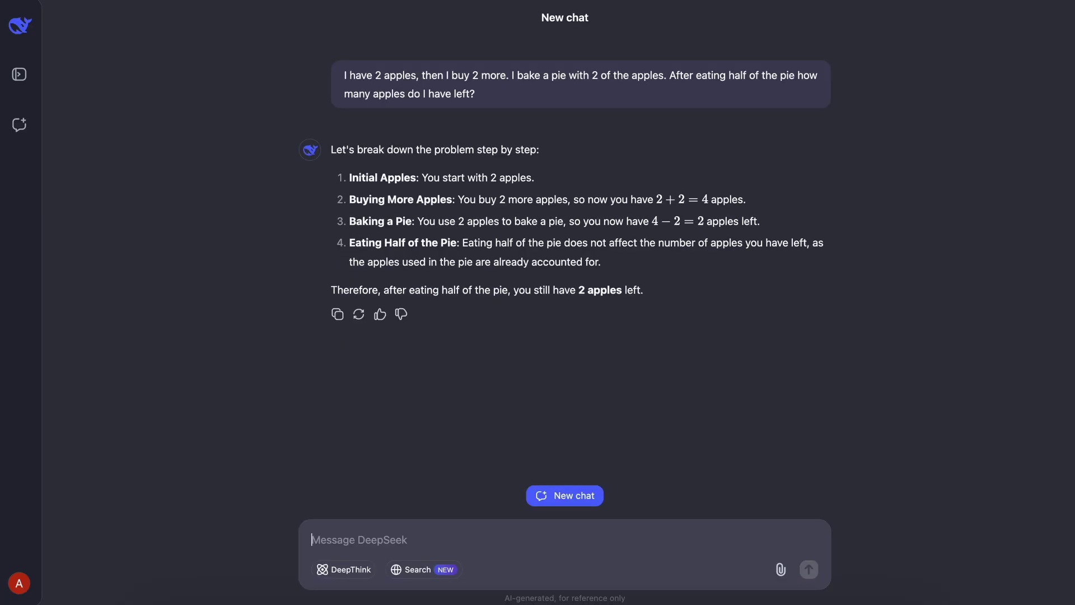
pyautogui.tripleClick(606, 295)
pyautogui.click(606, 296)
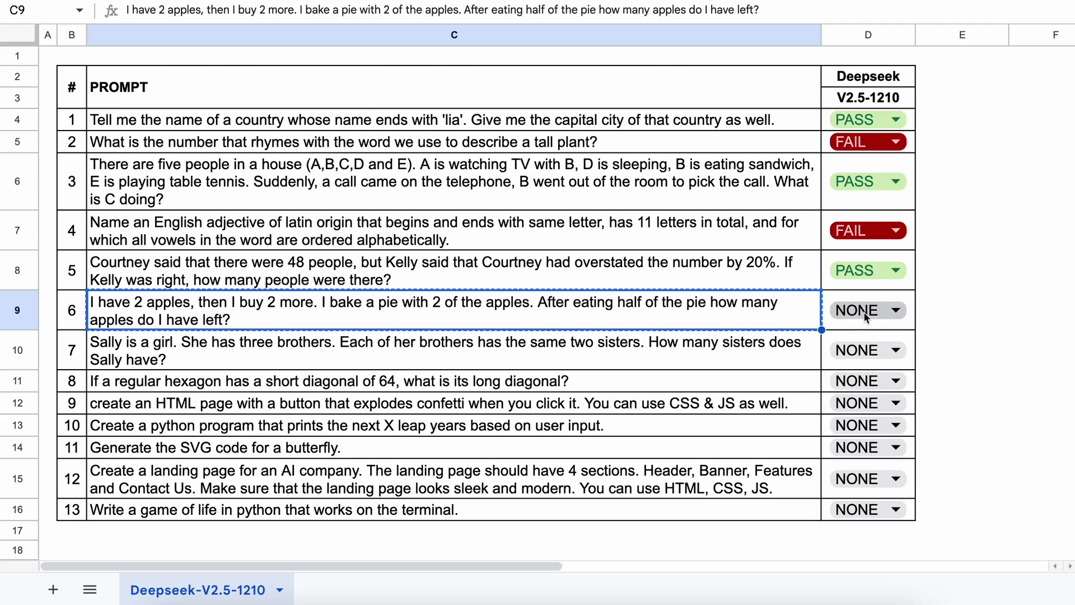
pyautogui.click(895, 309)
pyautogui.click(876, 345)
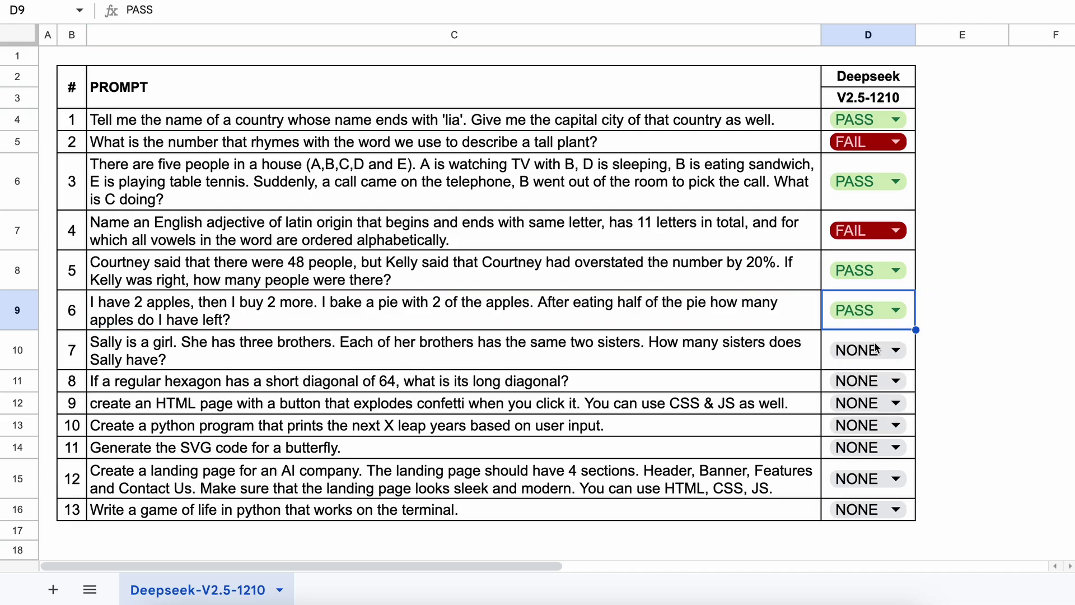
# Step: Select the Sally-sisters prompt in C10 and mark D10 PASS for the 1-sister answer
pyautogui.click(118, 352)
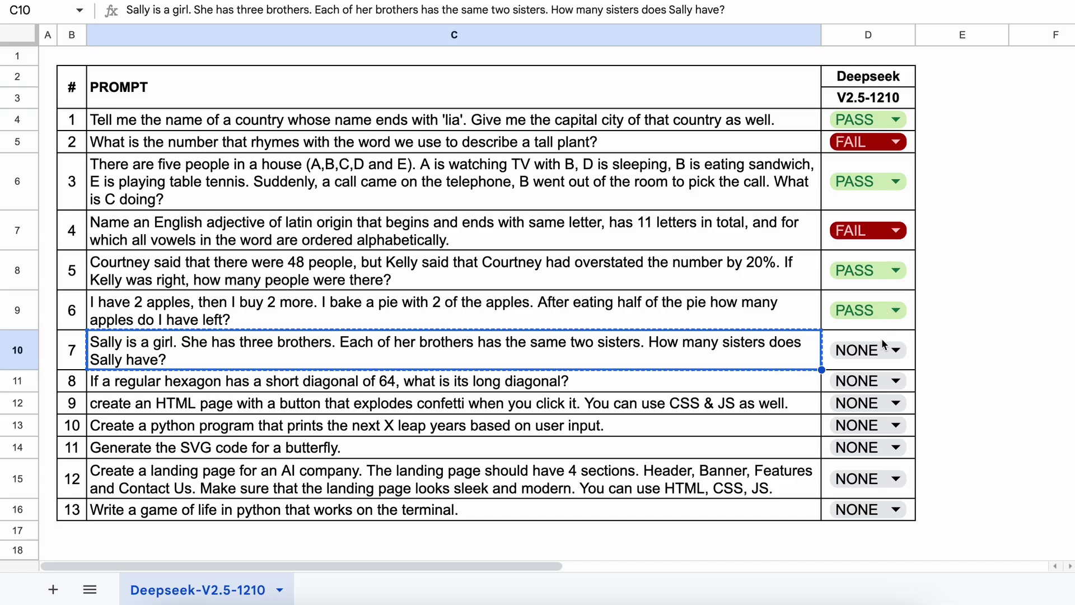
pyautogui.click(884, 353)
pyautogui.click(883, 387)
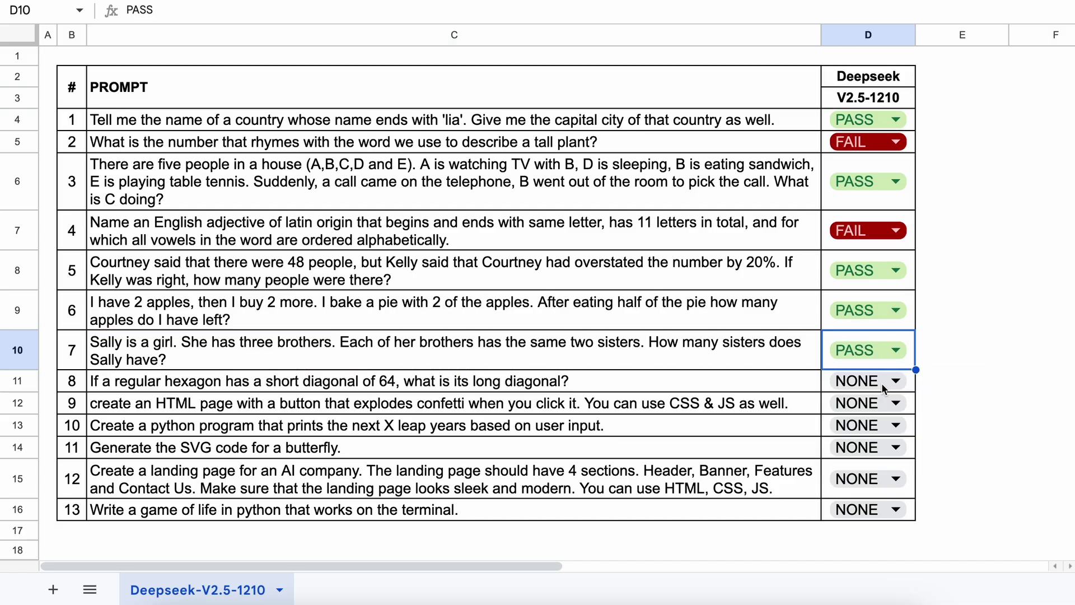
# Step: Copy the hexagon diagonal question from C11 and mark prompt 8 PASS after DeepSeek's answer of 74
pyautogui.click(100, 387)
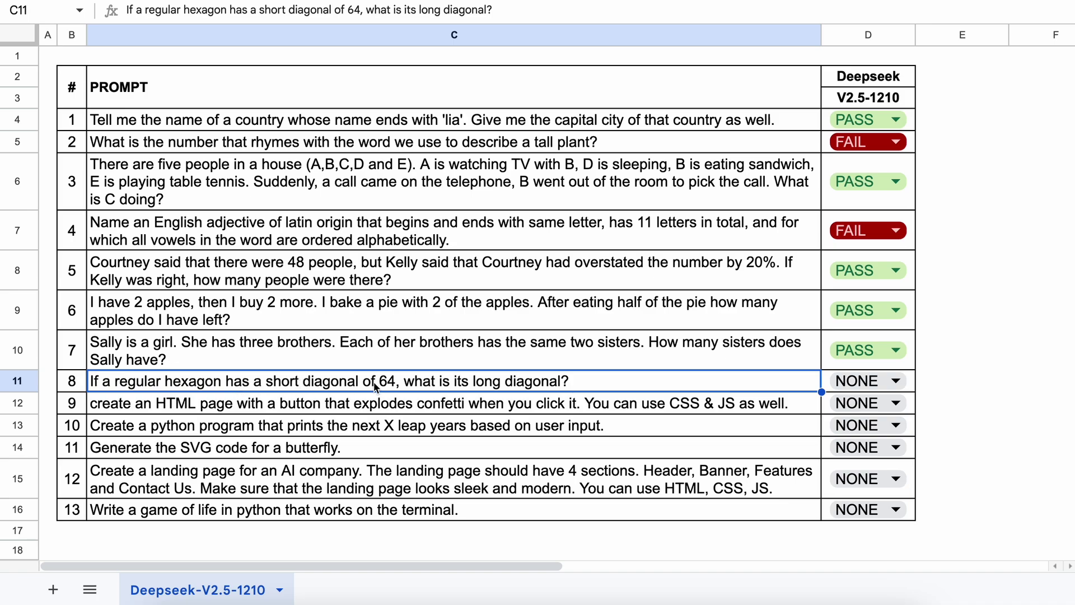
pyautogui.hotkey('ctrl', 'c')
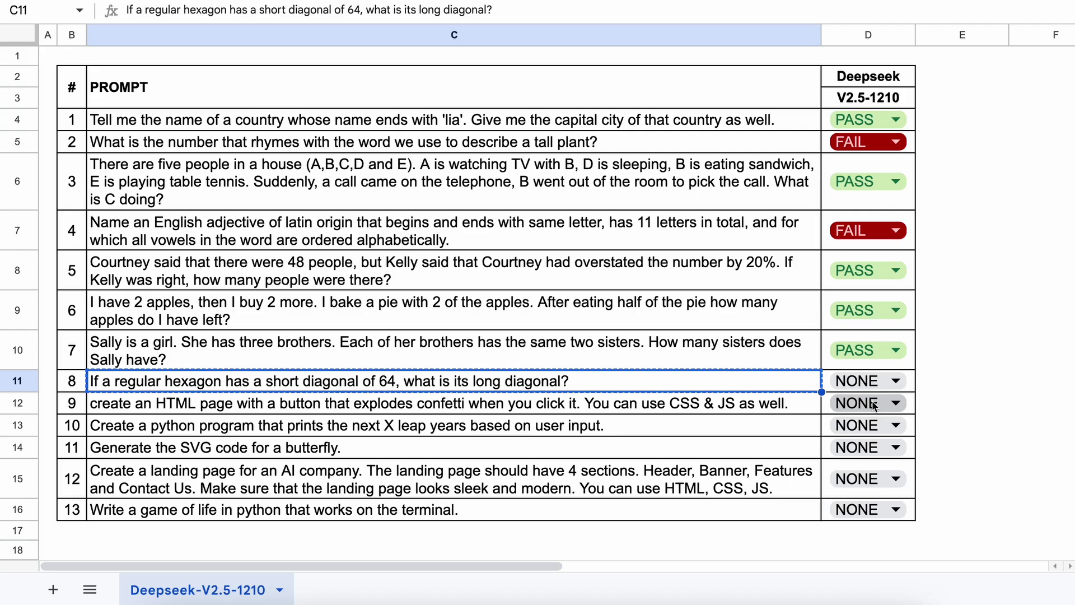
pyautogui.click(875, 380)
pyautogui.click(876, 402)
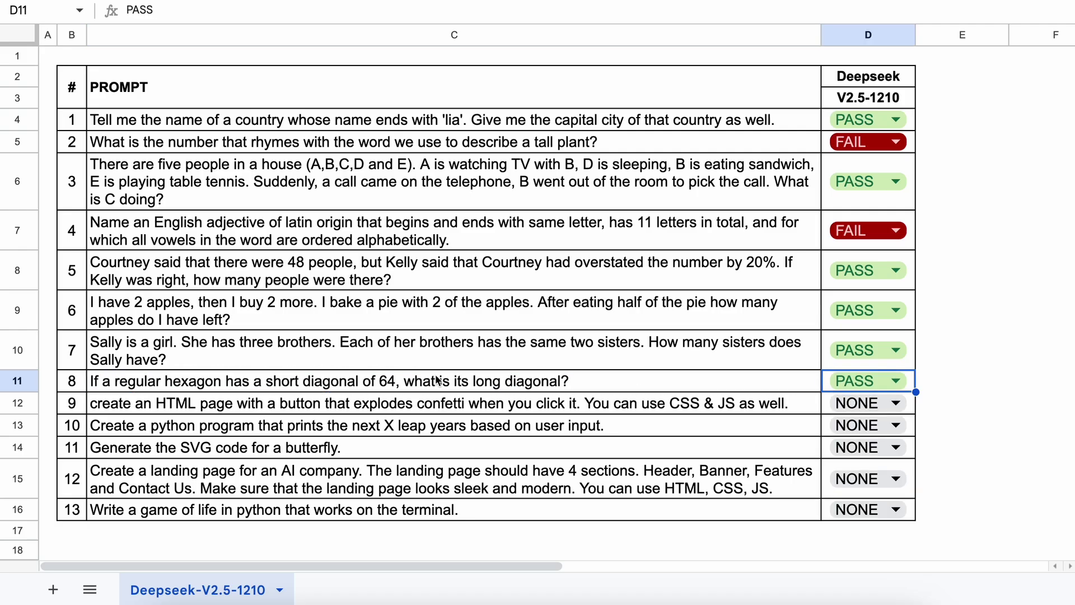
# Step: Copy the confetti button prompt from C12 into DeepSeek
pyautogui.click(110, 406)
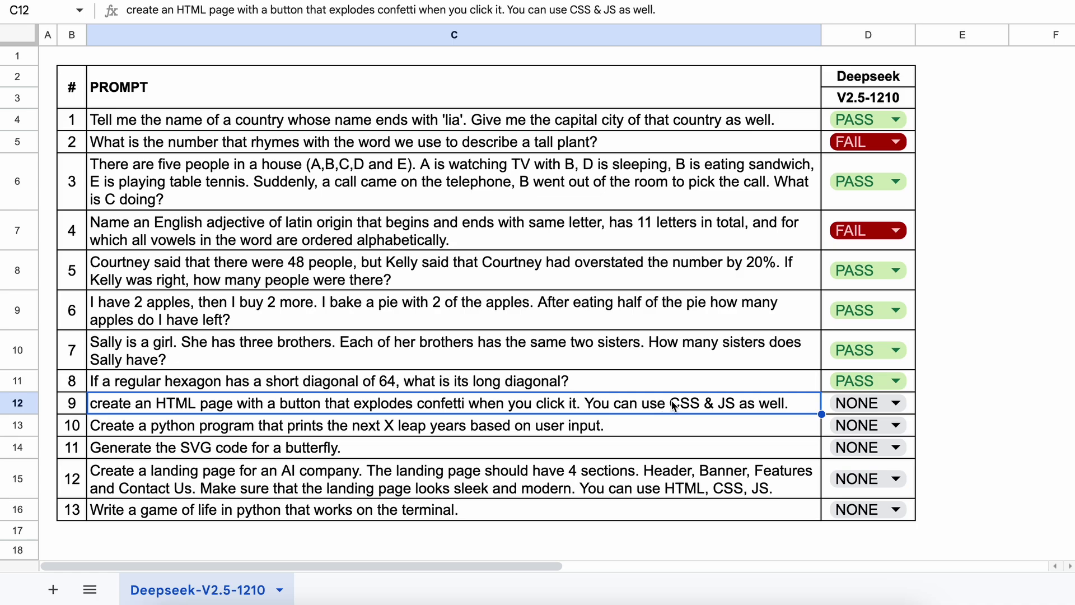
pyautogui.hotkey('ctrl', 'c')
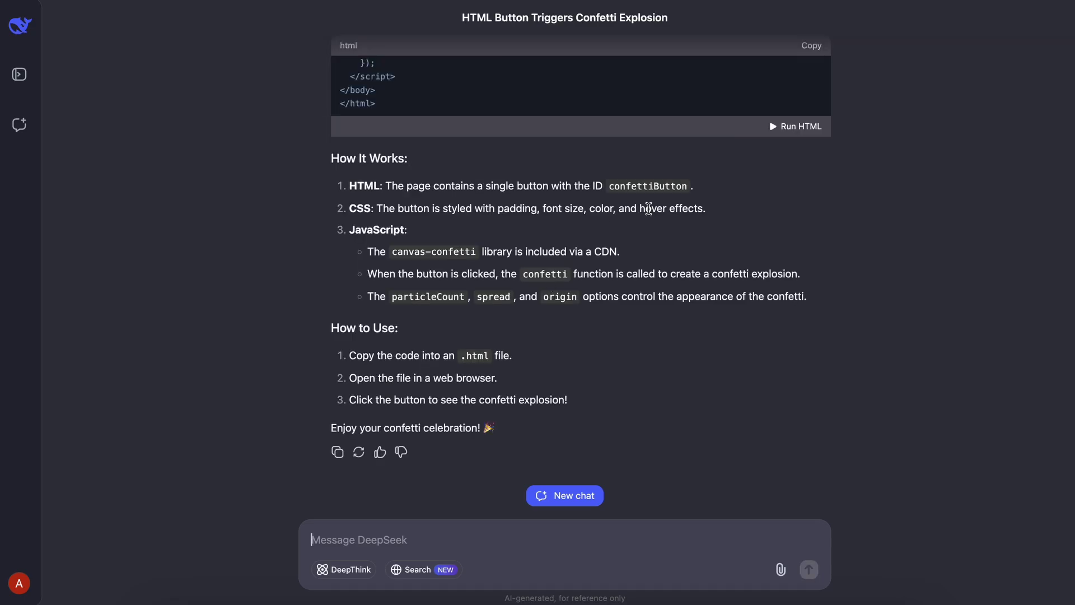
pyautogui.scroll(3, 662, 203)
# Step: Run the generated confetti page, test its Click Me button twice, and mark prompt 9 PASS
pyautogui.click(789, 276)
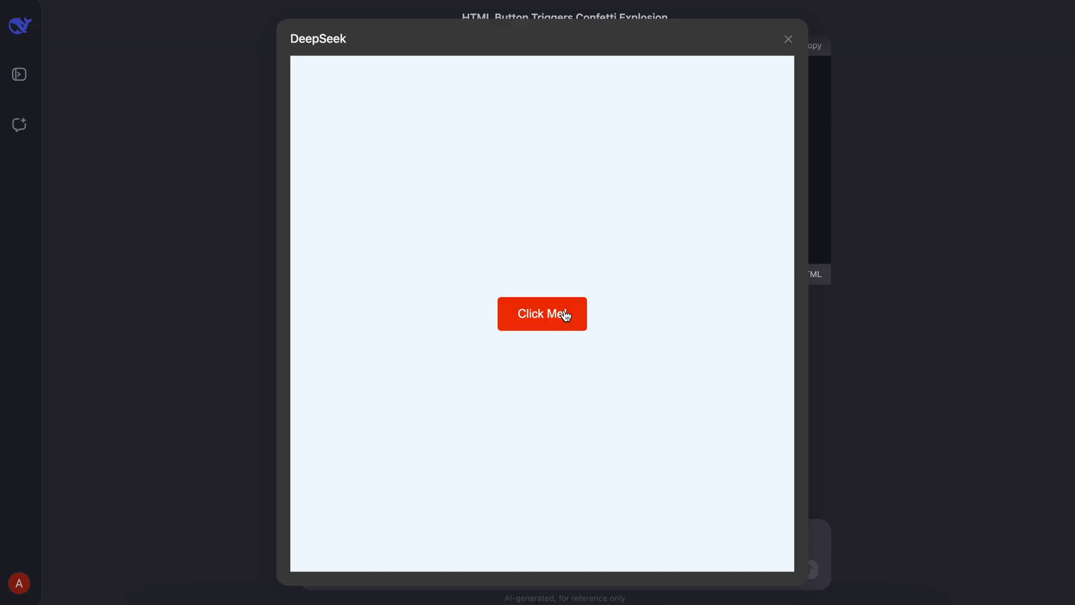
pyautogui.click(564, 315)
pyautogui.click(566, 315)
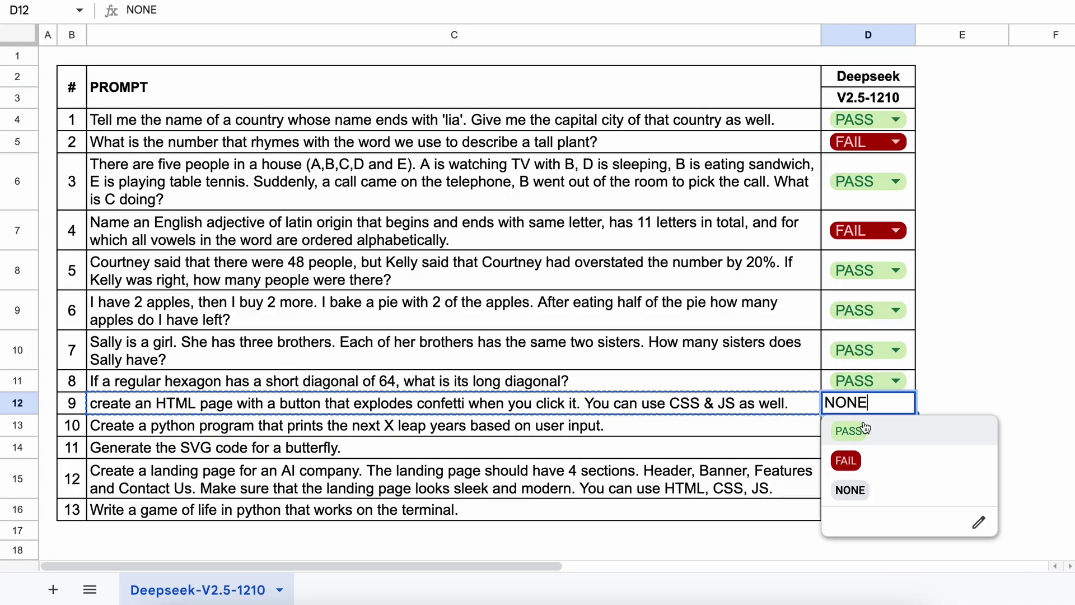
pyautogui.click(865, 428)
pyautogui.click(104, 430)
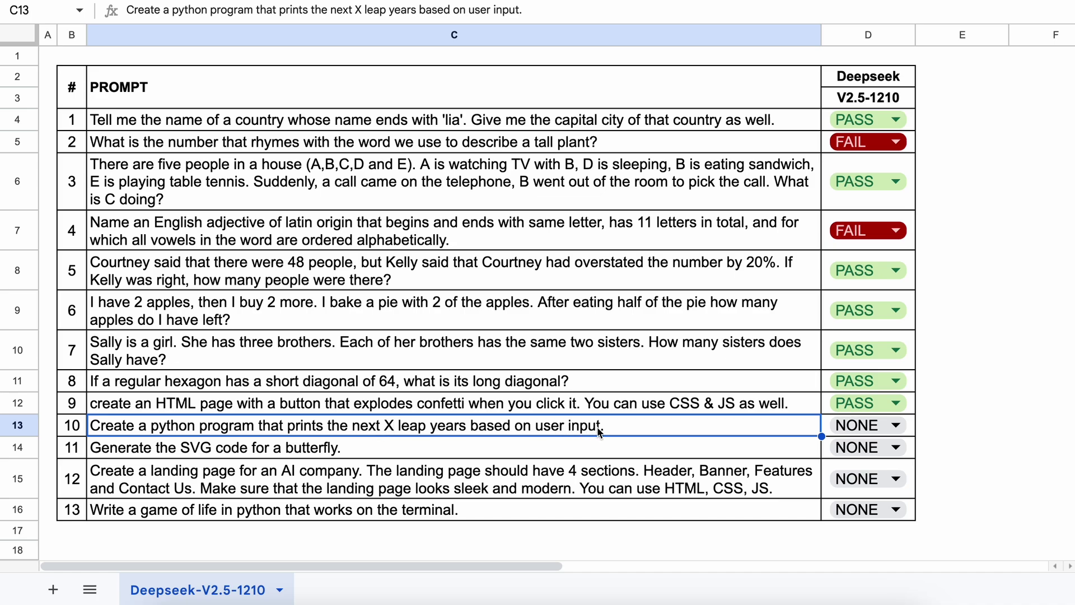
# Step: Paste the leap years prompt from C13 into DeepSeek chat
pyautogui.hotkey('ctrl', 'c')
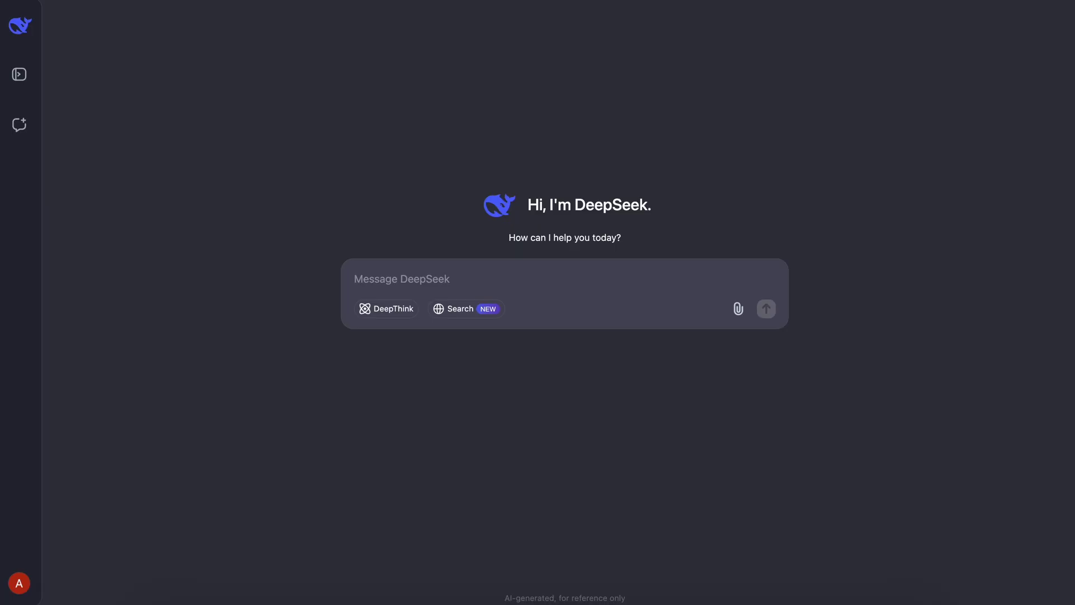
pyautogui.press('super+v')
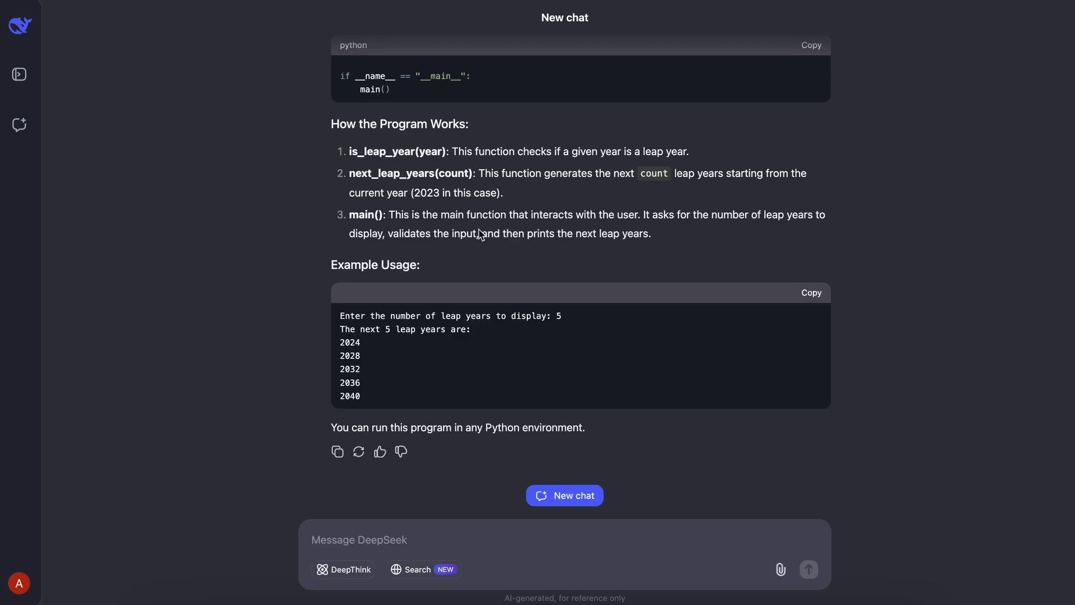
pyautogui.scroll(10, 485, 267)
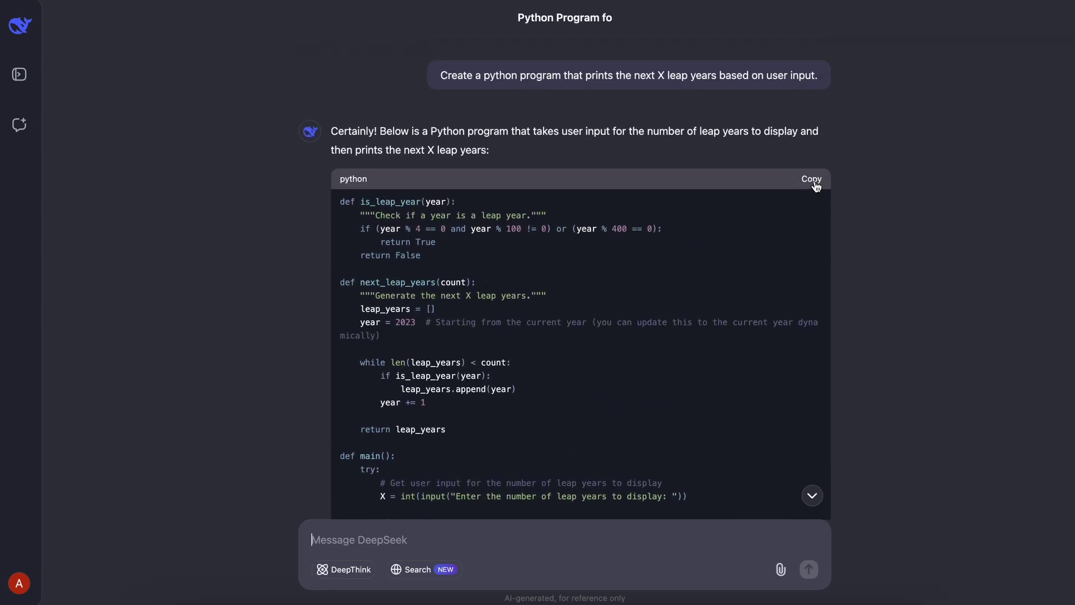
# Step: Copy the generated code, run testdeepseek.py with input 10, and mark prompt 10 PASS
pyautogui.click(812, 180)
pyautogui.write('estdeepse')
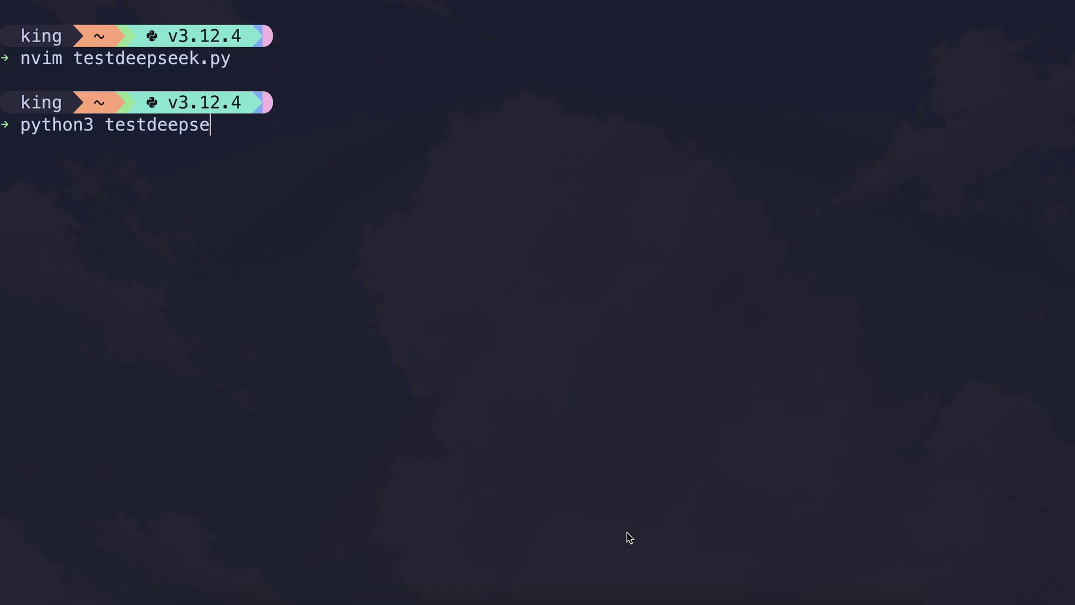
pyautogui.write('k.py')
pyautogui.press('Return')
pyautogui.write('10')
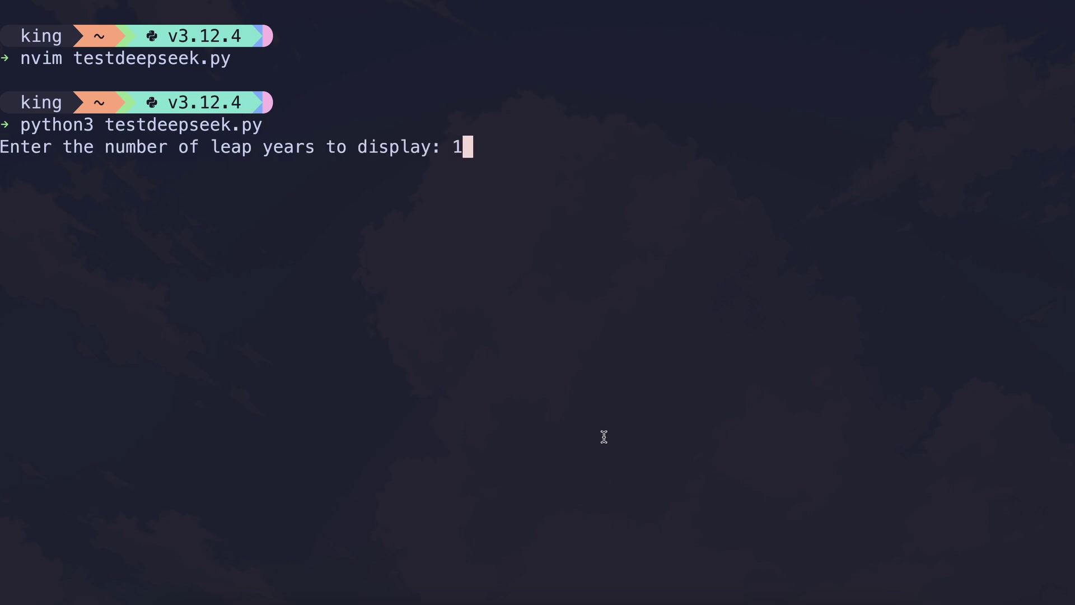
pyautogui.press('Return')
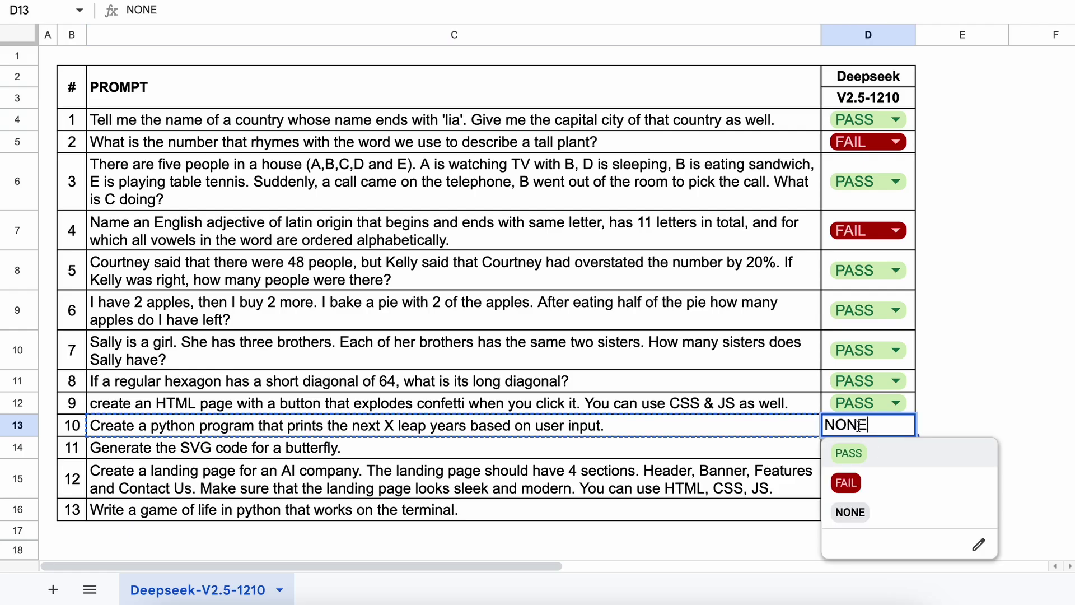
pyautogui.click(873, 456)
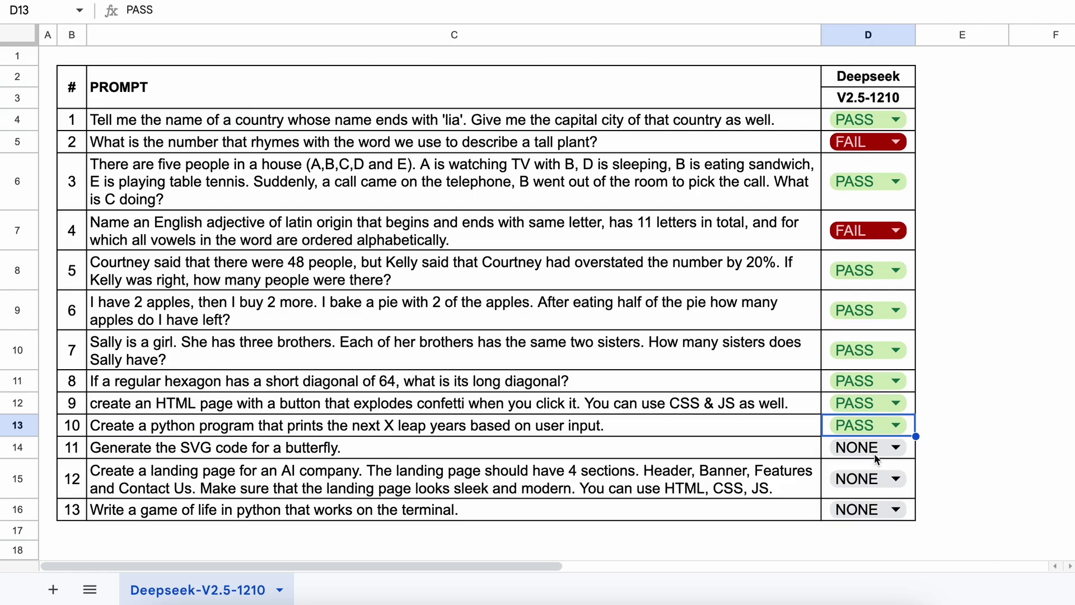
# Step: Send the butterfly SVG prompt from C14, preview its broken render, and mark prompt 11 FAIL
pyautogui.click(106, 454)
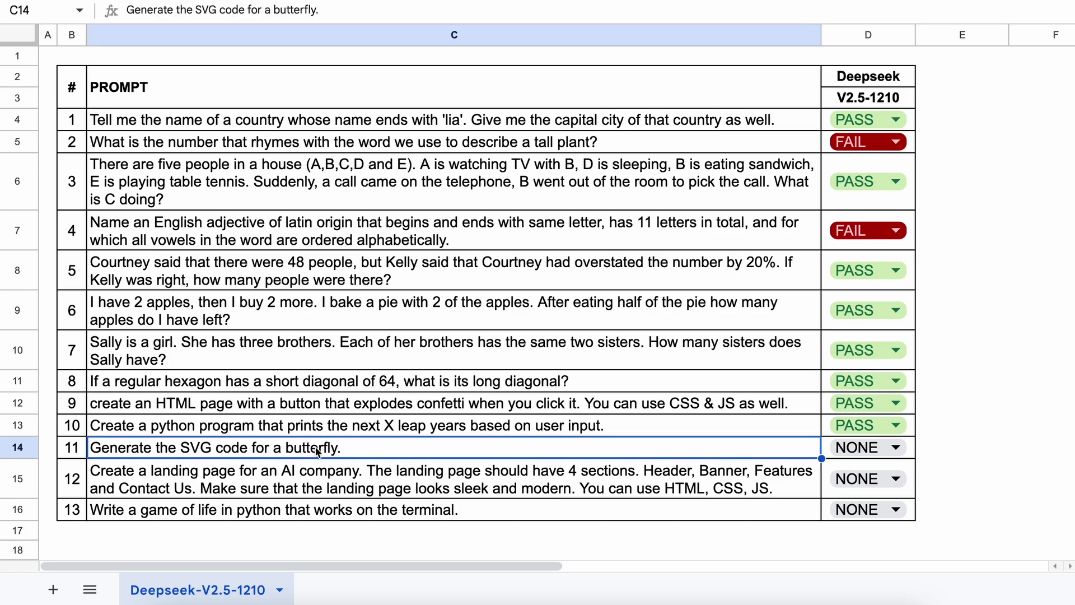
pyautogui.hotkey('ctrl', 'c')
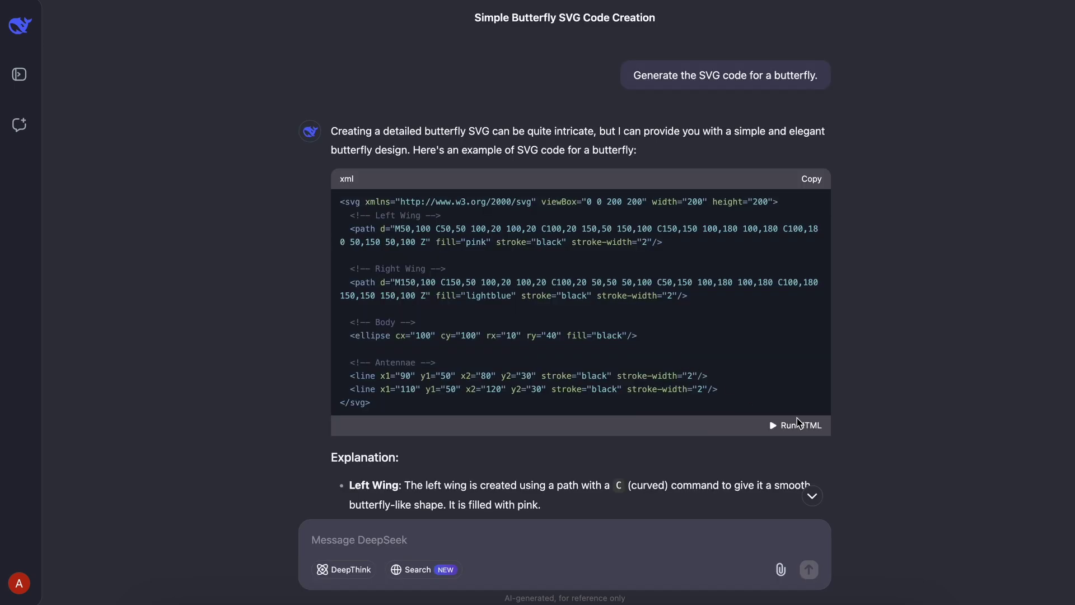
pyautogui.click(799, 428)
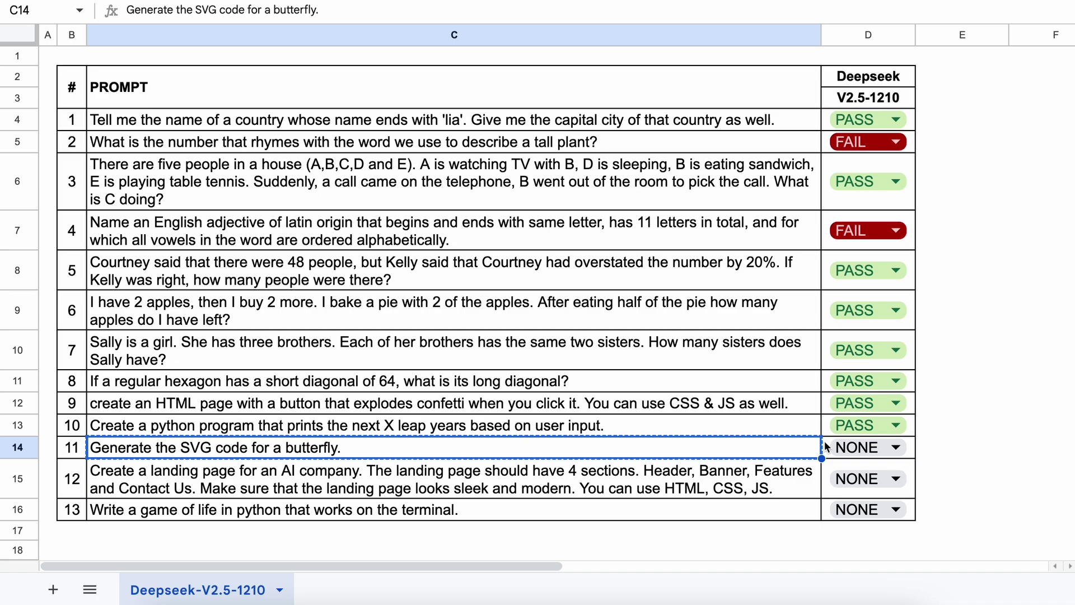
pyautogui.click(837, 448)
pyautogui.click(878, 402)
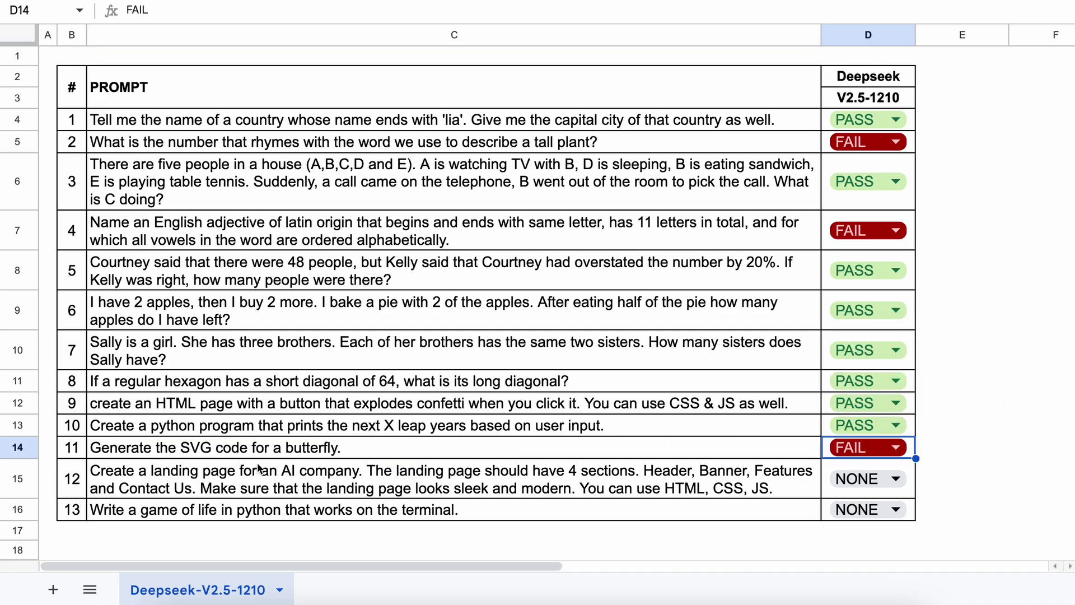
# Step: Send the AI Company landing page prompt from C15 and preview the generated page
pyautogui.click(119, 476)
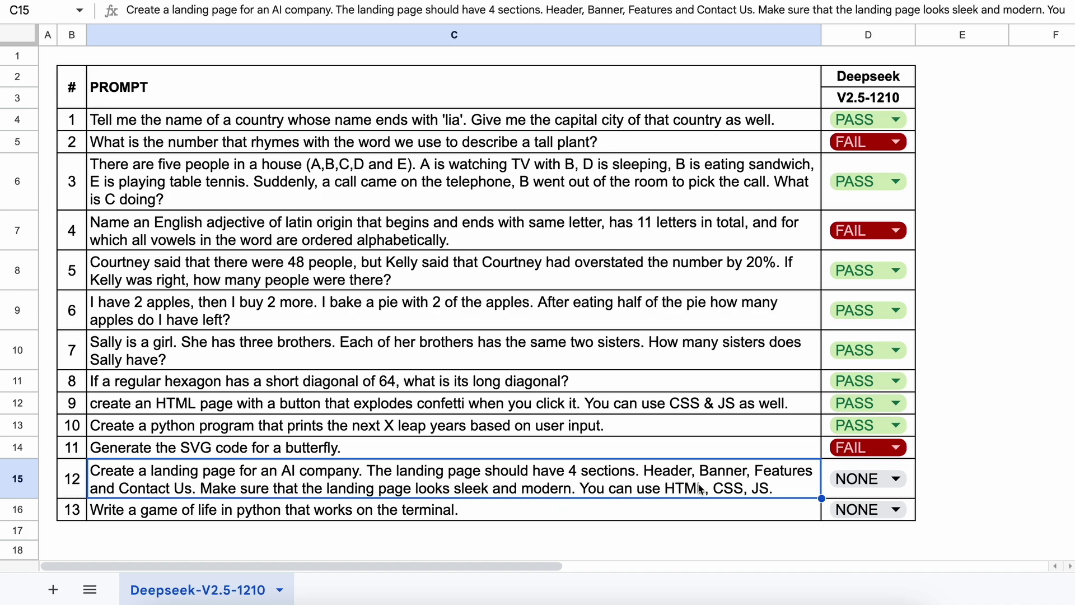
pyautogui.hotkey('ctrl', 'c')
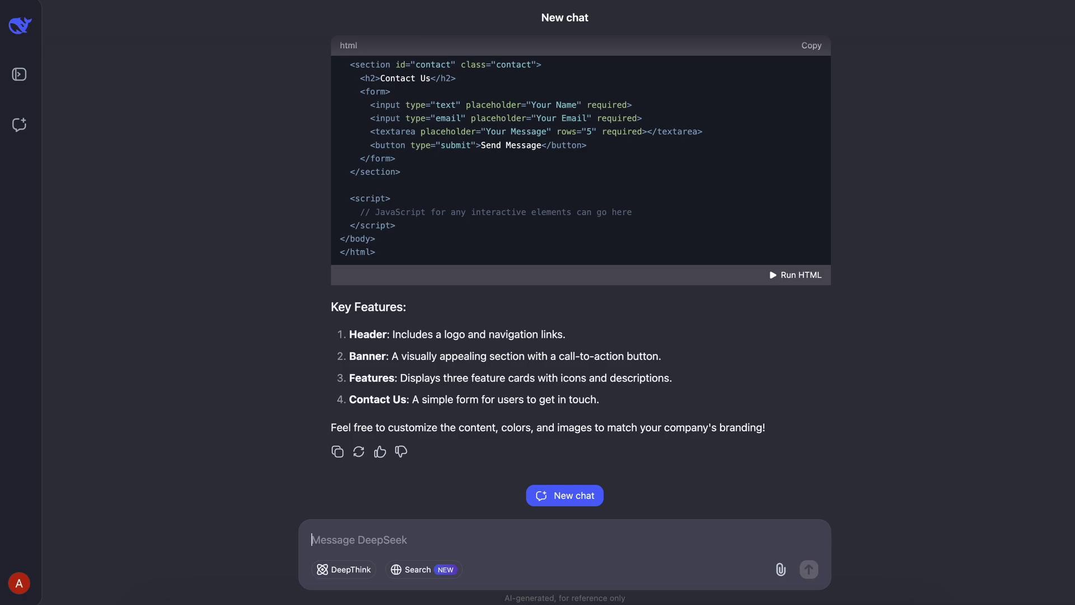
pyautogui.click(788, 277)
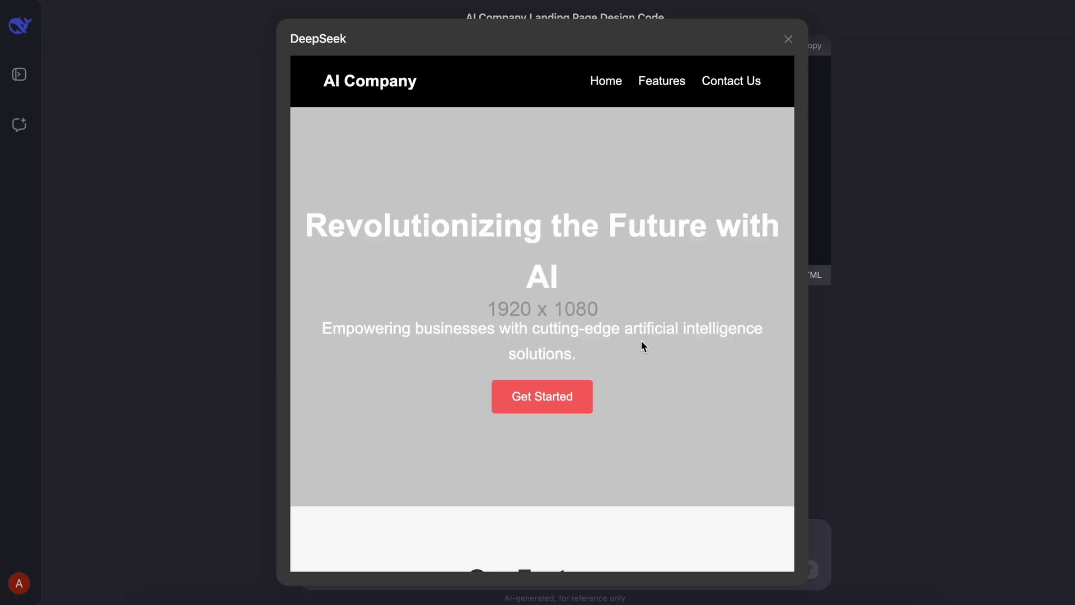
pyautogui.scroll(-1, 641, 341)
pyautogui.scroll(1, 640, 340)
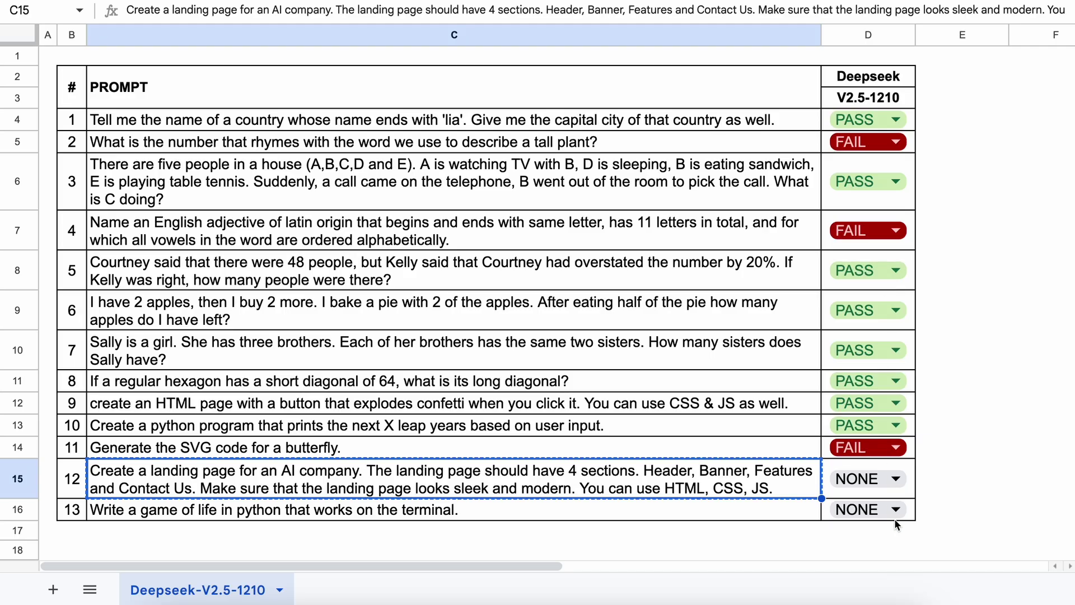
pyautogui.click(880, 482)
# Step: Mark prompt 12 PASS and send the Game of Life prompt from C16 to DeepSeek
pyautogui.click(880, 483)
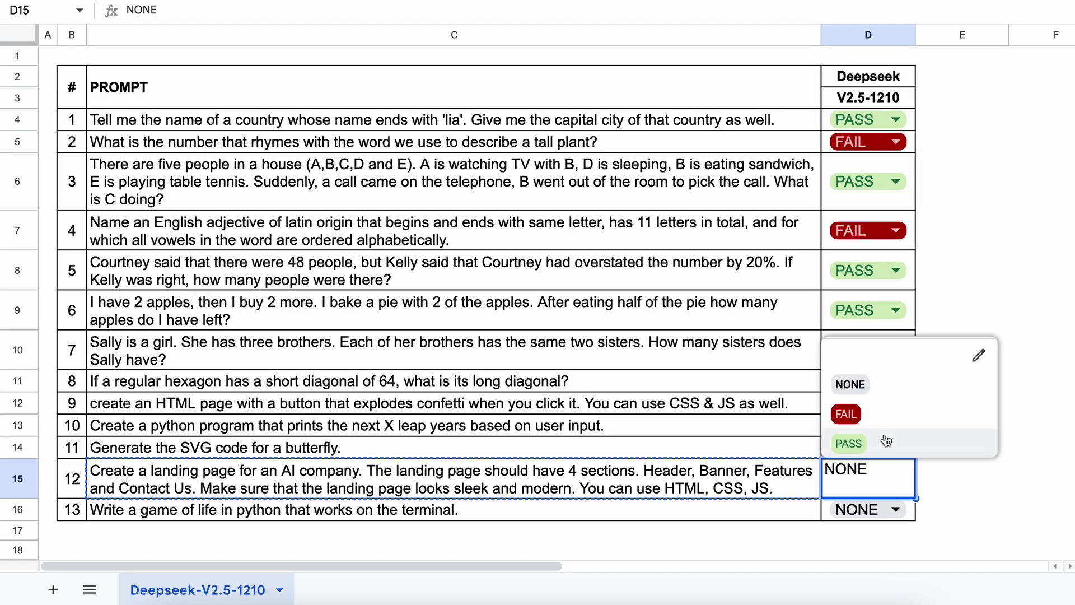
pyautogui.click(884, 441)
pyautogui.click(108, 515)
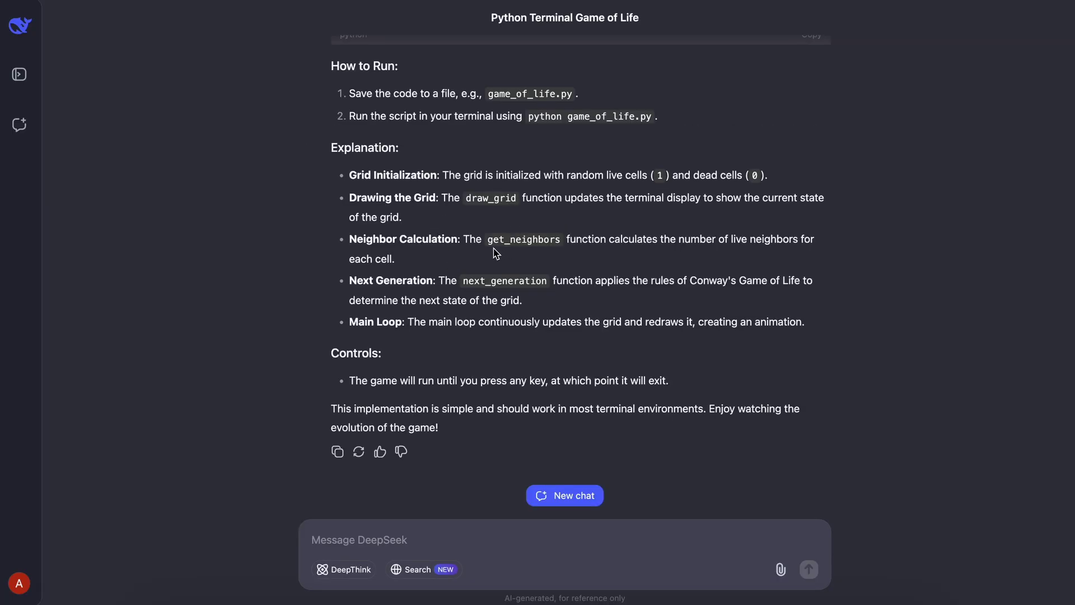
pyautogui.scroll(20, 496, 253)
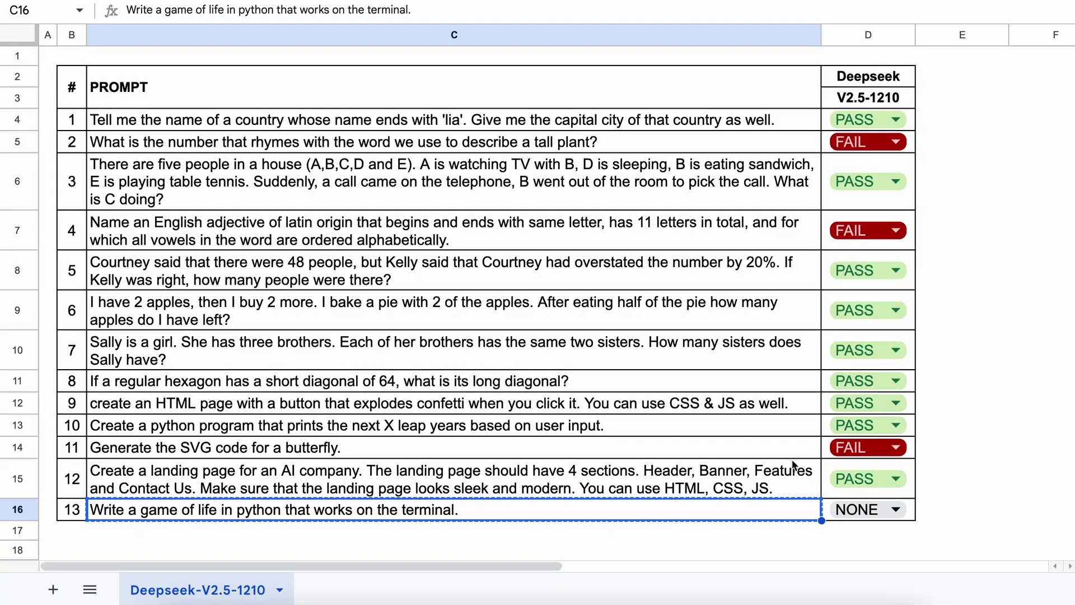
pyautogui.click(855, 509)
# Step: Choose FAIL for prompt 13, the terminal Game of Life, in D16
pyautogui.click(845, 454)
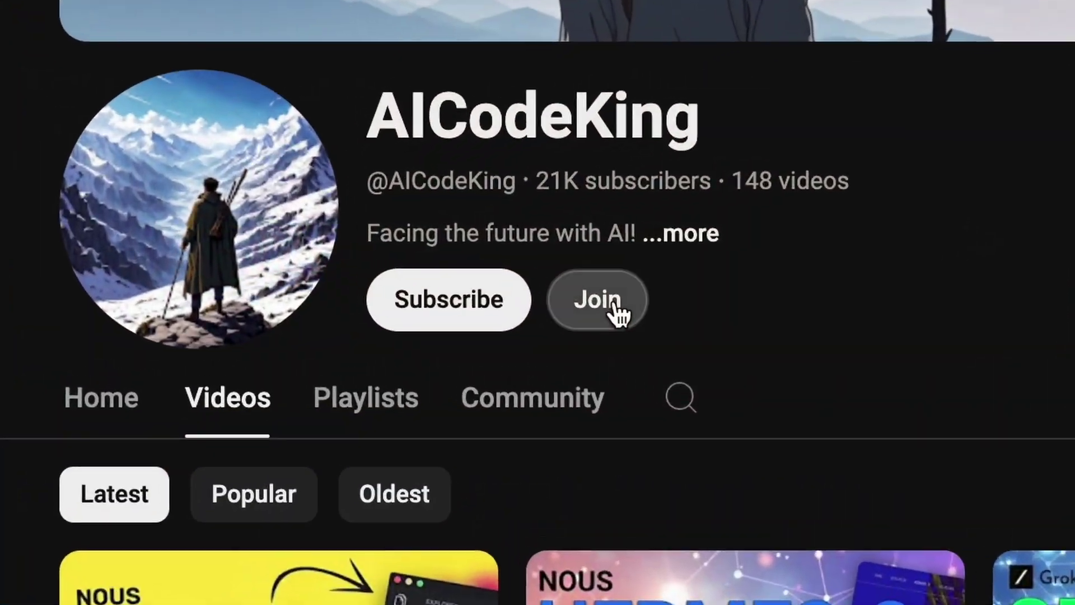
# Step: Open the channel's Join dialog showing Bronze to Diamond King tiers, $4.99 to $49.99 monthly
pyautogui.click(612, 308)
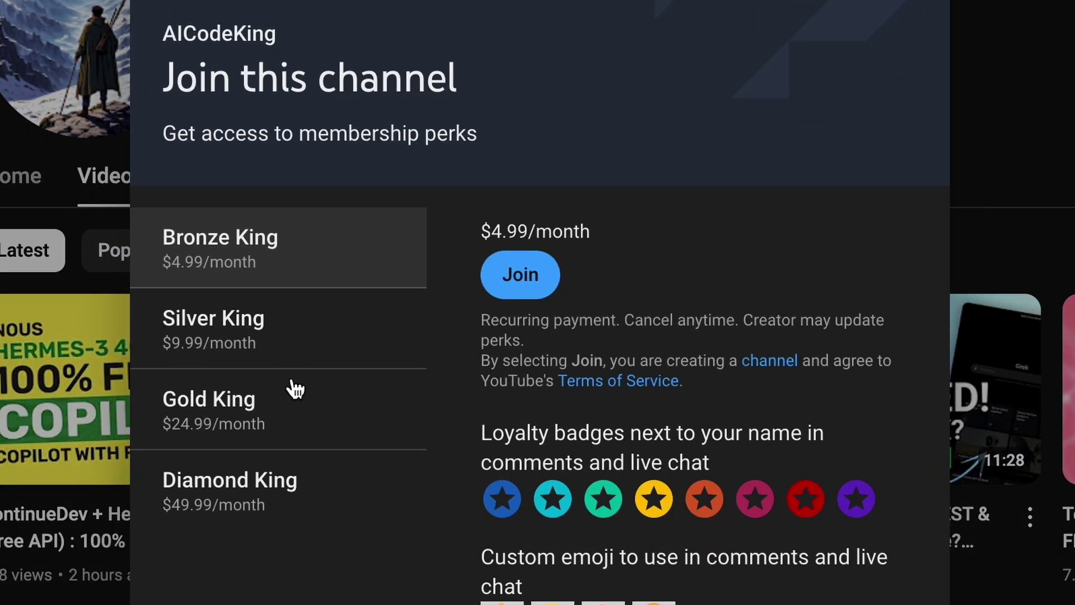